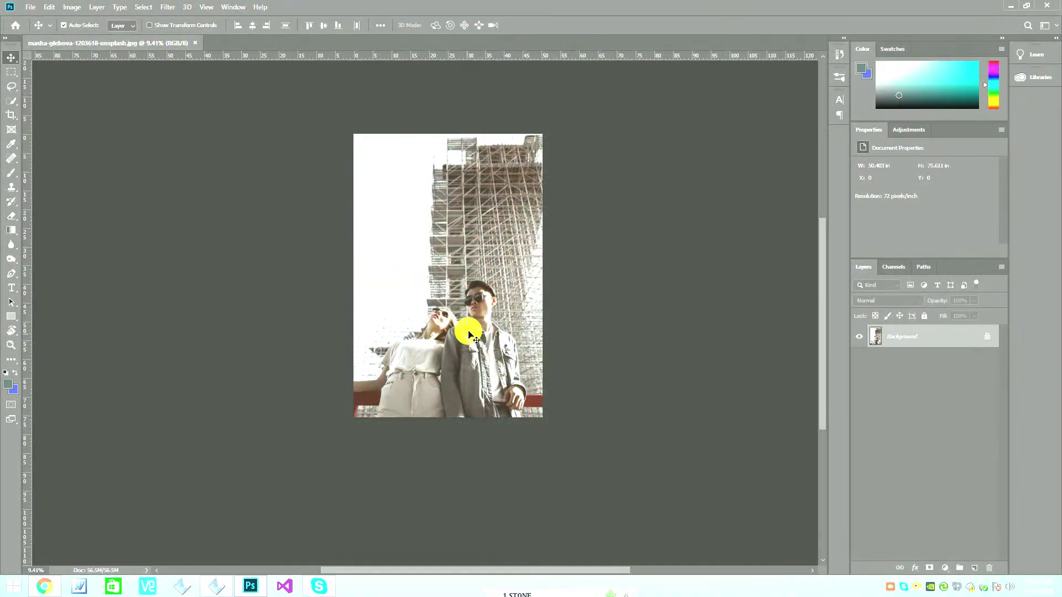
- Duplicate the Background layer to create a Background copy above it
scroll(487, 307, "up", 3)
scroll(486, 307, "up", 2)
scroll(487, 307, "up", 2)
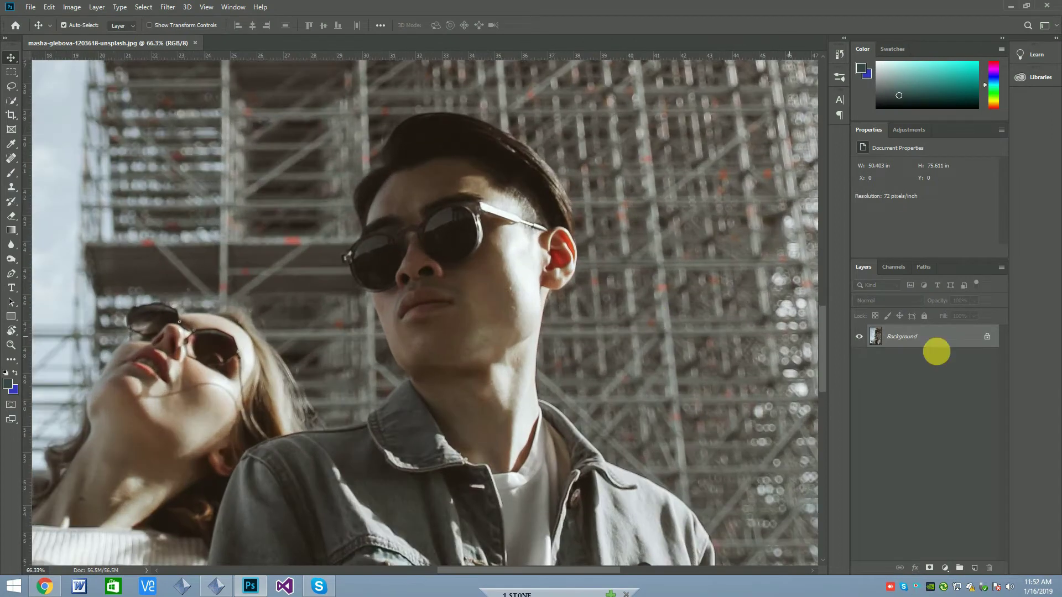
right_click(947, 343)
left_click(974, 382)
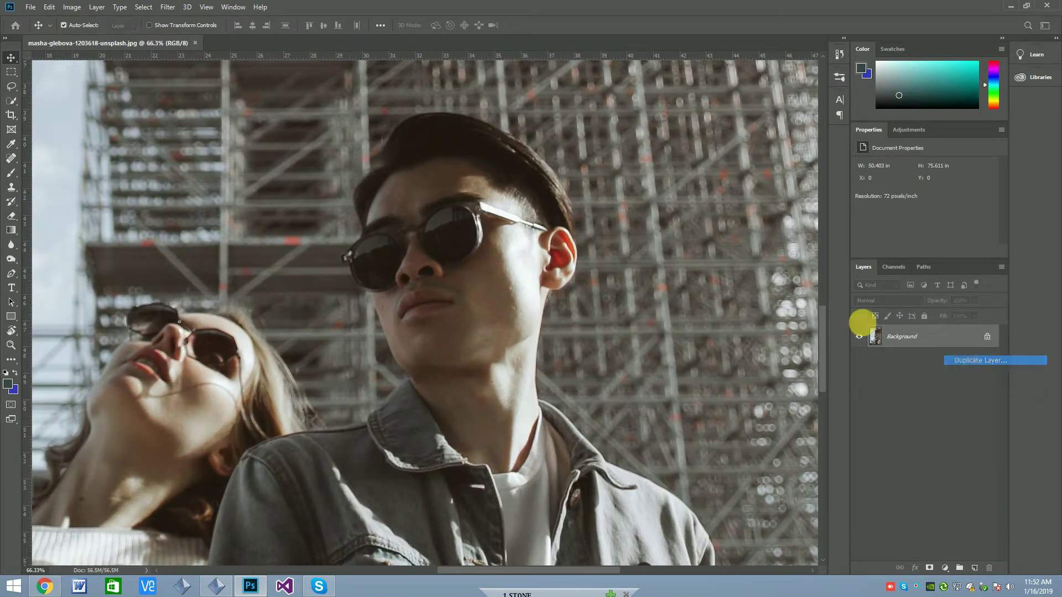
left_click(622, 163)
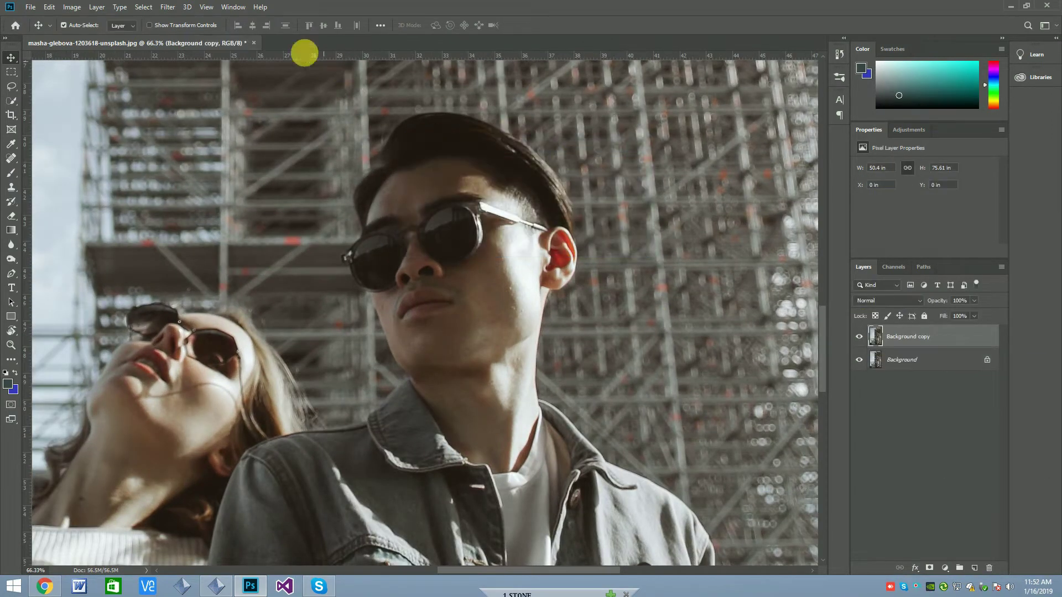
left_click(168, 6)
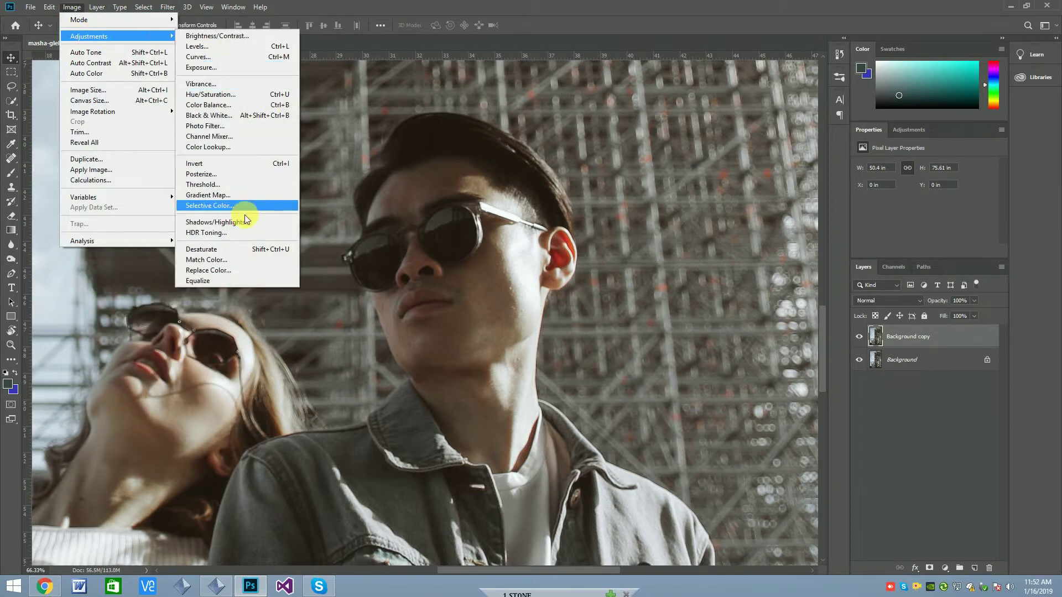
- Start Shadows/Highlights: raise shadow and highlight amounts, highlights radius 107 px, lower midtones
left_click(237, 222)
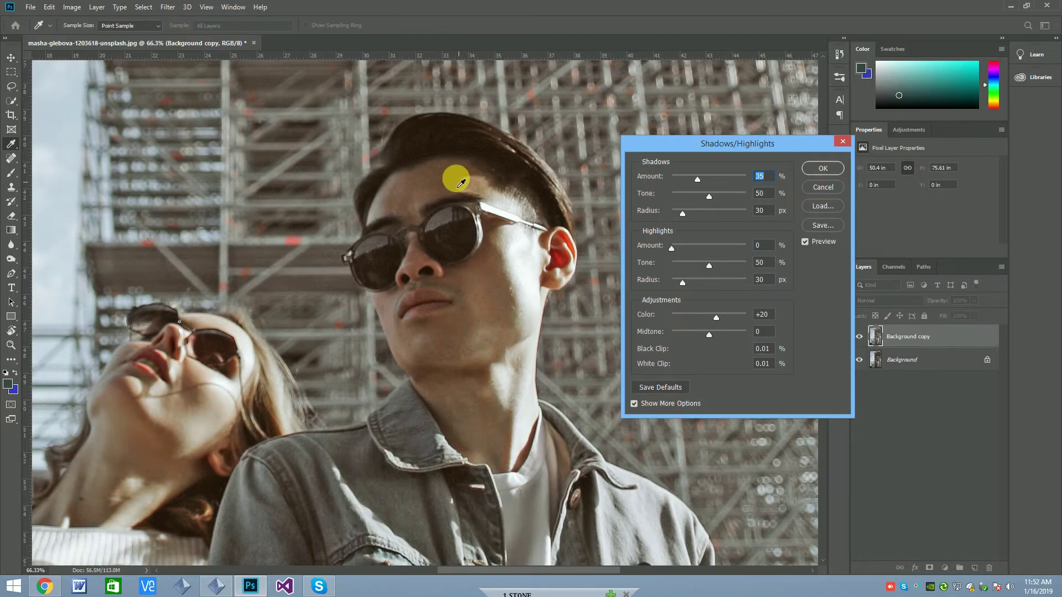
key("ctrl+minus")
key("ctrl+minus")
key("ctrl+minus")
key("ctrl+minus")
left_click_drag(697, 283, 711, 283)
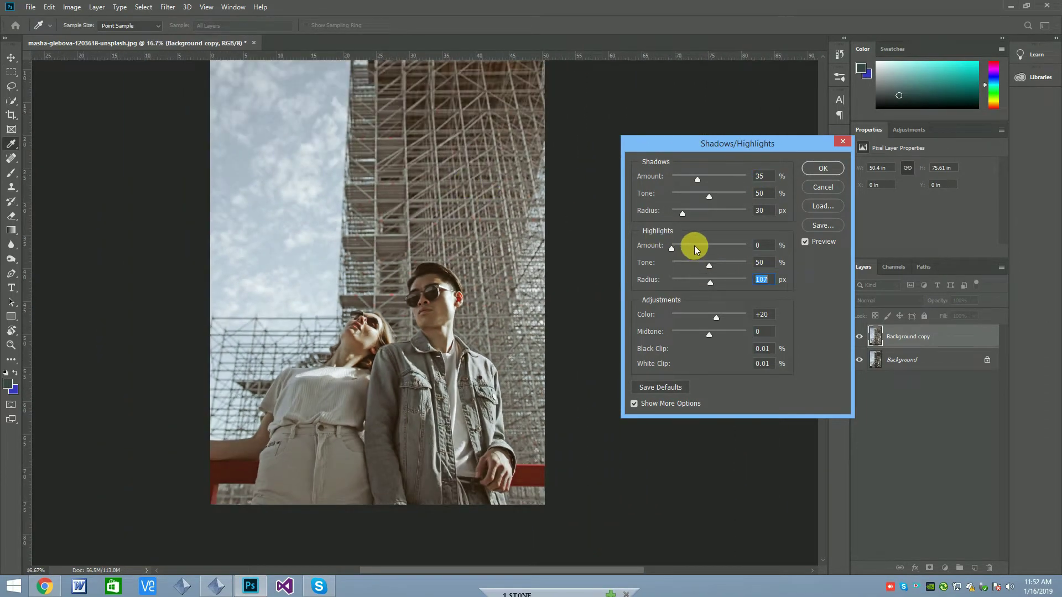
left_click(695, 246)
left_click_drag(708, 334, 688, 331)
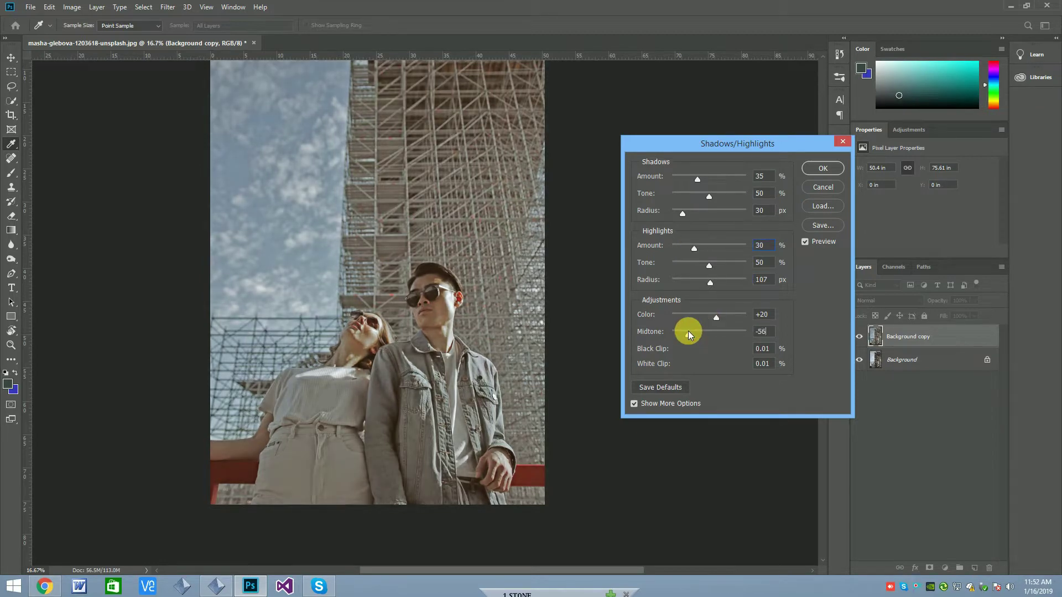
left_click(713, 213)
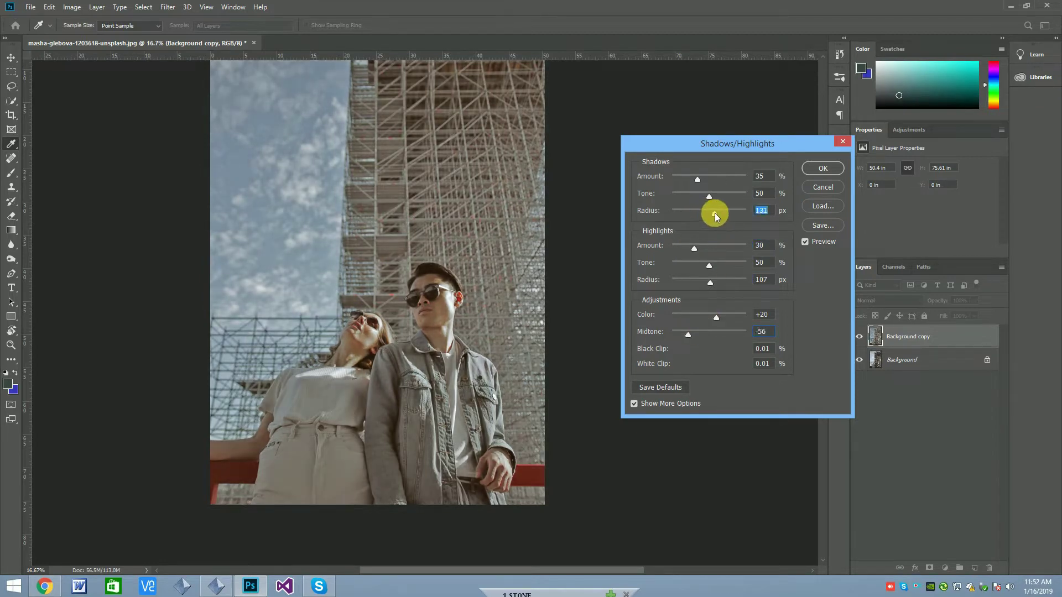
mouse_move(696, 181)
left_mouse_down()
mouse_move(707, 183)
mouse_move(691, 197)
mouse_move(705, 197)
left_mouse_up()
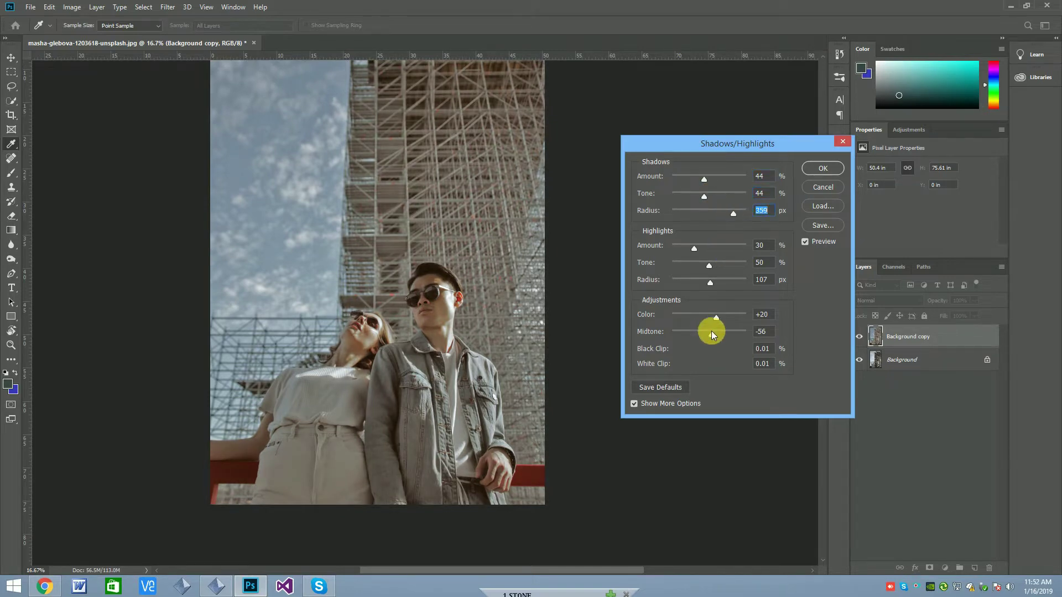
- Set midtone contrast to -51, refine the highlights, and apply Shadows/Highlights
mouse_move(704, 332)
left_mouse_down()
mouse_move(671, 330)
mouse_move(682, 334)
left_mouse_up()
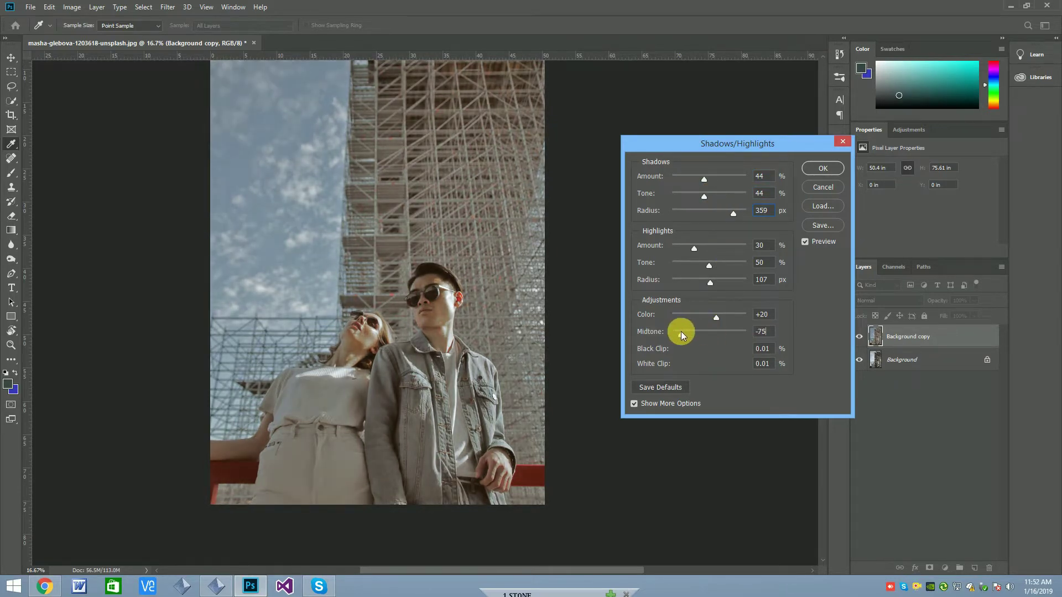
left_click(690, 331)
mouse_move(711, 283)
left_mouse_down()
mouse_move(706, 249)
mouse_move(718, 251)
mouse_move(683, 258)
mouse_move(711, 257)
mouse_move(698, 250)
left_mouse_up()
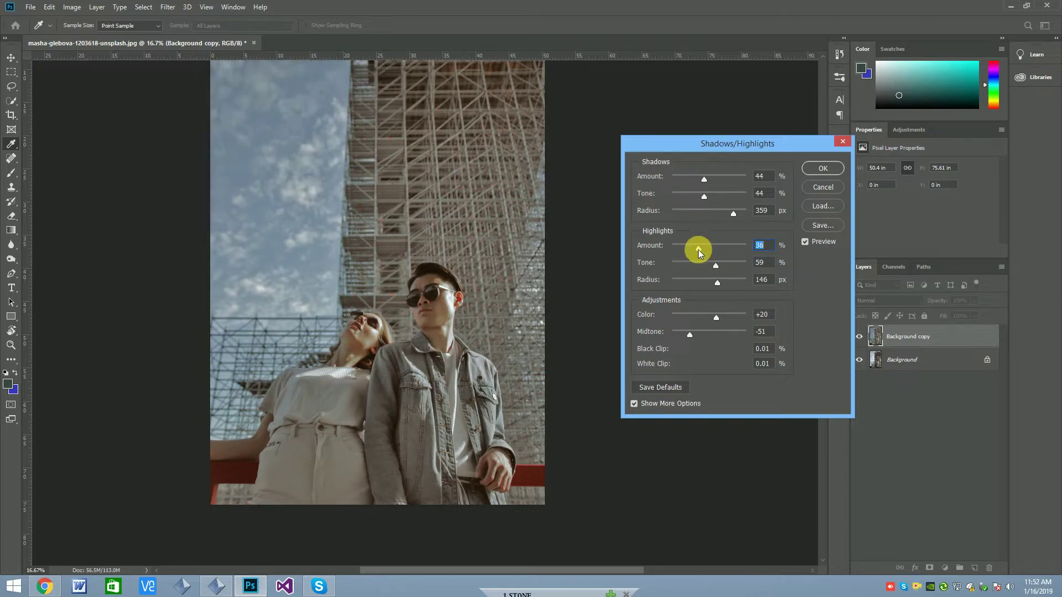
left_click(823, 168)
key("v")
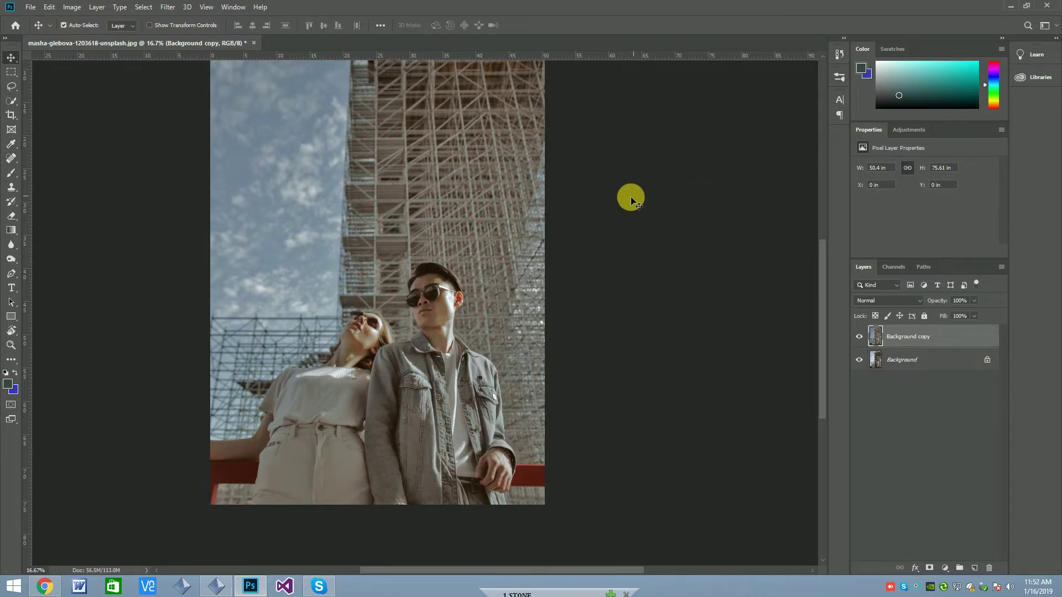
scroll(631, 197, "down", 1)
key("ctrl+plus")
- Apply Selective Color to Reds: Cyan -79, Magenta -100, Yellow -100, Black +100
left_click(167, 7)
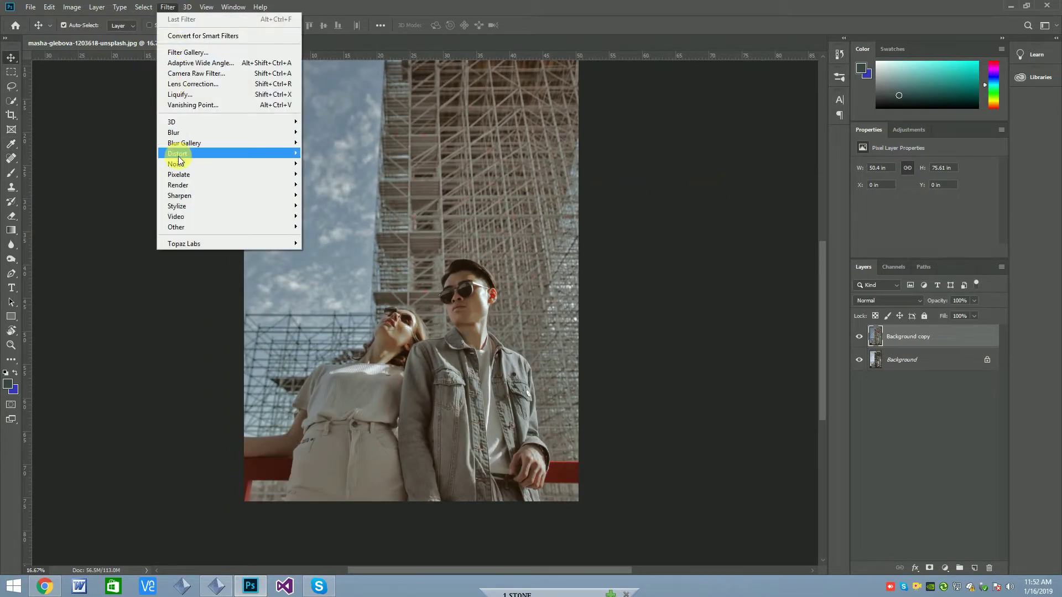
mouse_move(89, 35)
left_click(247, 206)
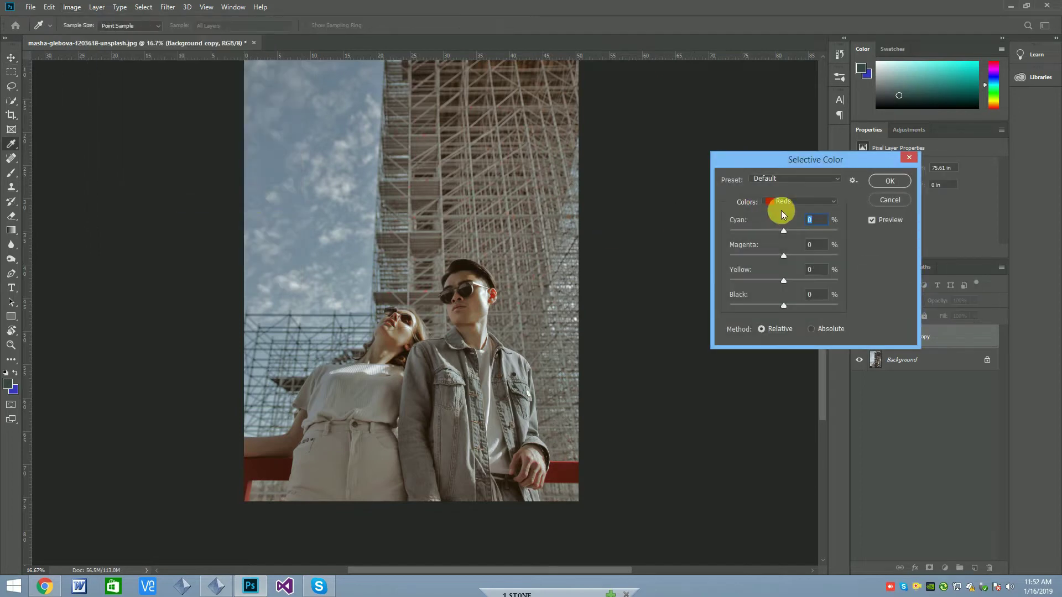
left_click_drag(789, 231, 725, 231)
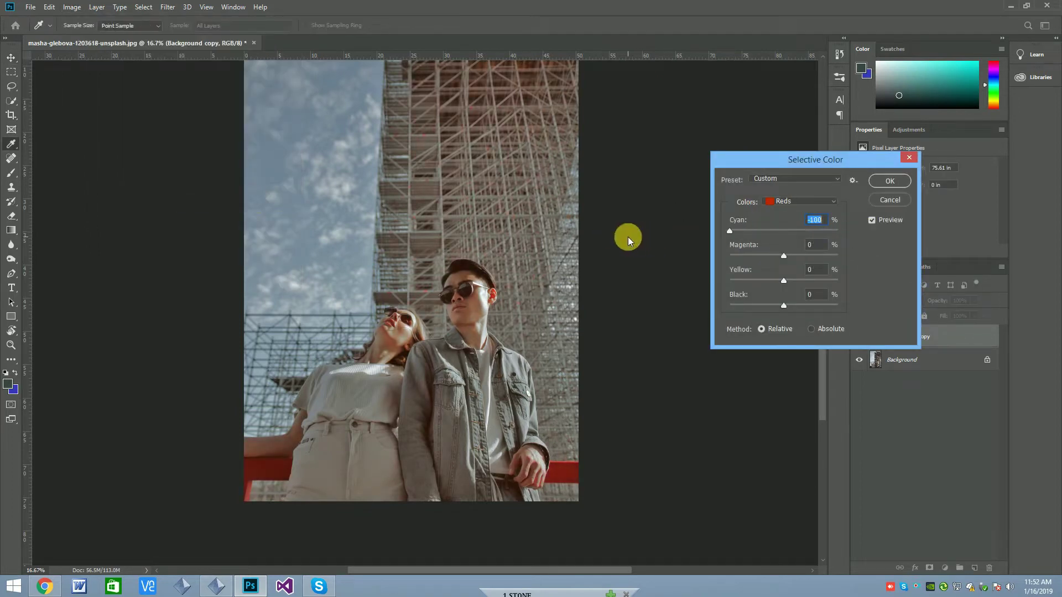
left_click(784, 256)
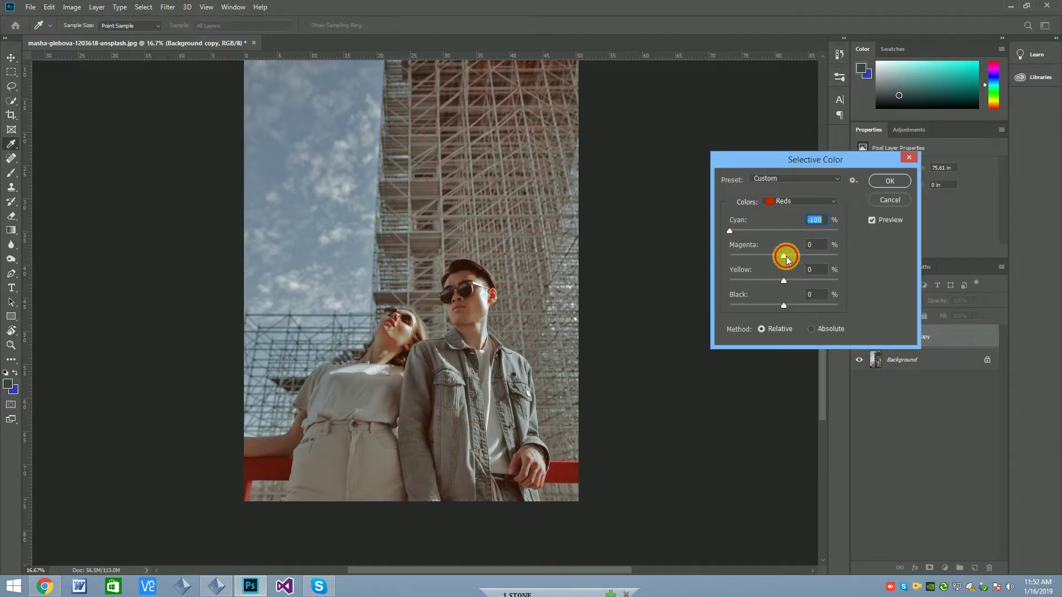
left_click_drag(786, 258, 678, 256)
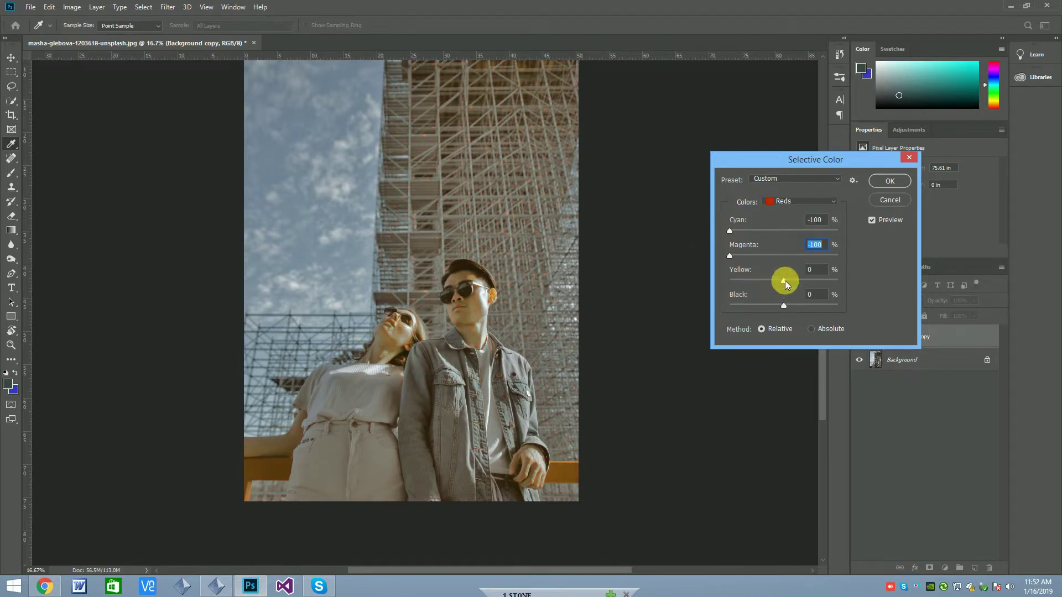
left_click_drag(785, 282, 676, 281)
left_click_drag(785, 305, 850, 304)
mouse_move(730, 232)
left_mouse_down()
mouse_move(824, 233)
mouse_move(728, 241)
mouse_move(758, 241)
mouse_move(743, 246)
left_mouse_up()
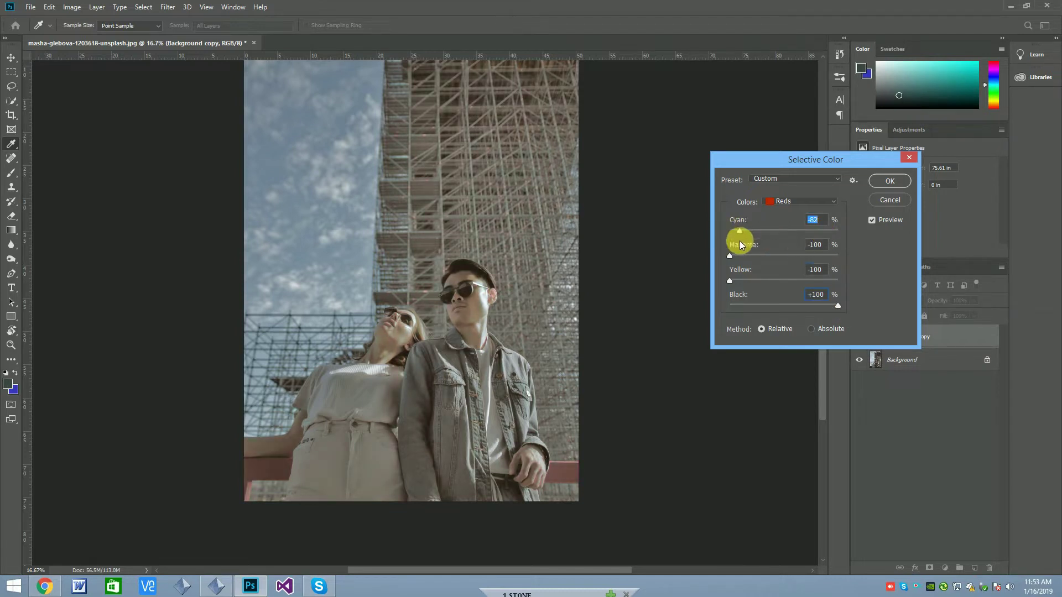
left_click(891, 181)
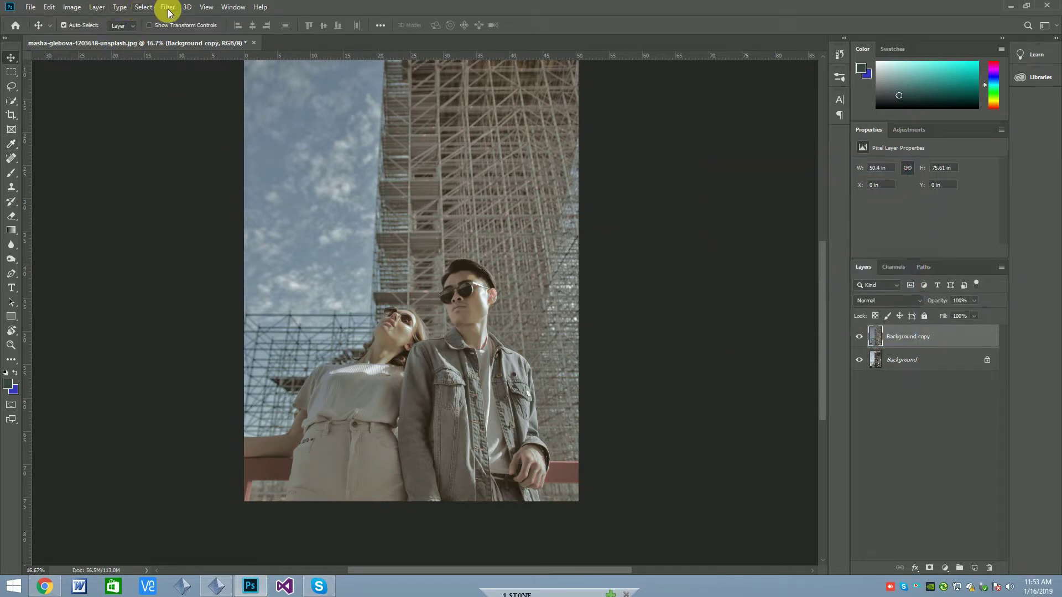
left_click(80, 10)
mouse_move(89, 35)
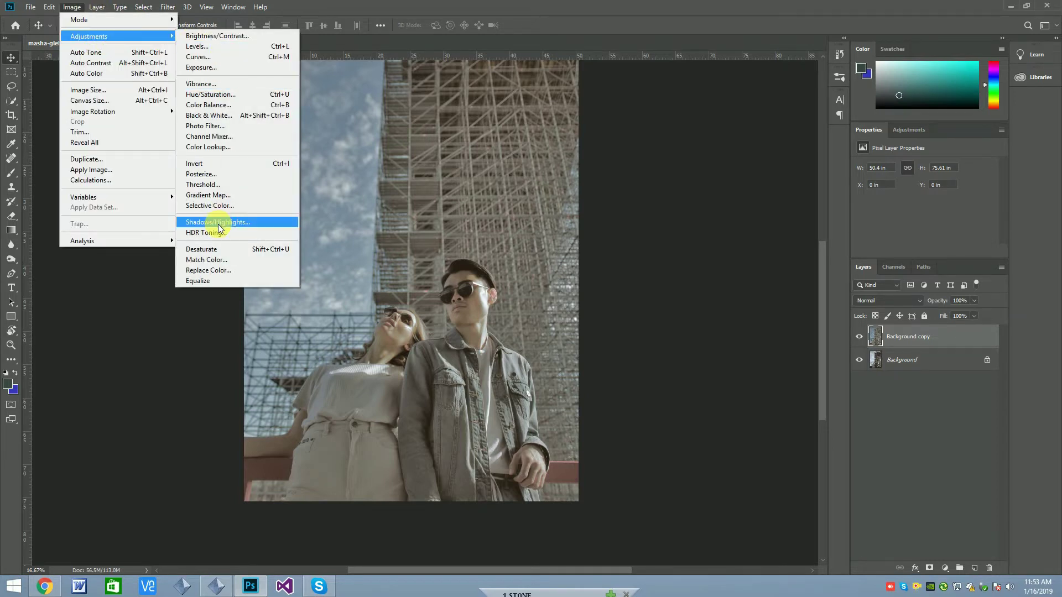
- Open Selective Color on the Cyans range and begin adjusting yellow and magenta
left_click(220, 208)
left_click(785, 202)
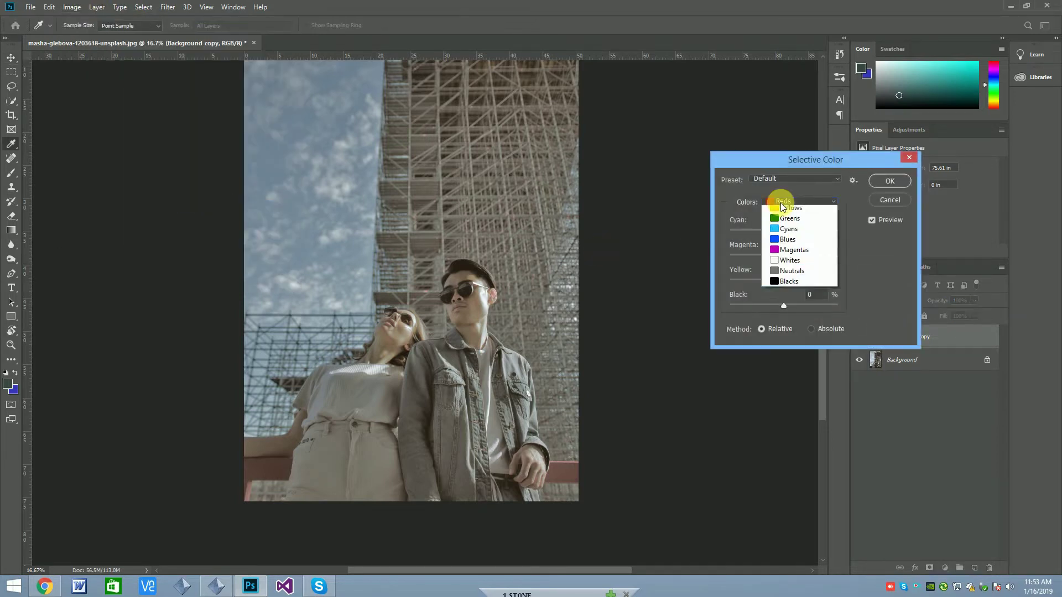
left_click(789, 243)
left_click(816, 270)
scroll(824, 284, "up", 6)
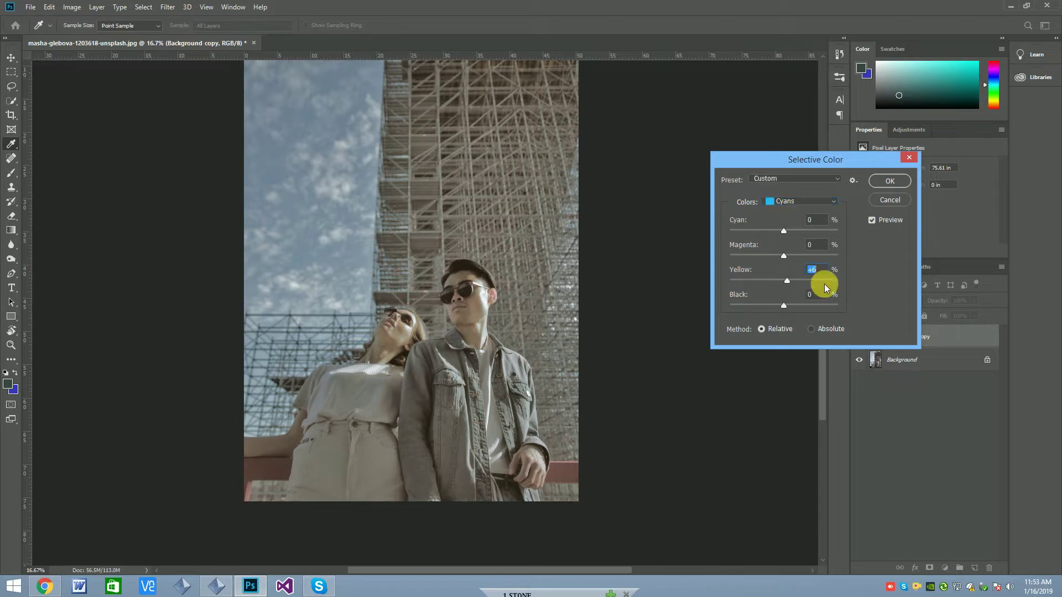
key("shift+Up")
key("shift+Up")
key("shift+Up")
left_click_drag(784, 256, 762, 261)
- Finish Cyans at Cyan +68, Magenta -2, Yellow +48, Black +20 and apply
left_click_drag(838, 231, 864, 240)
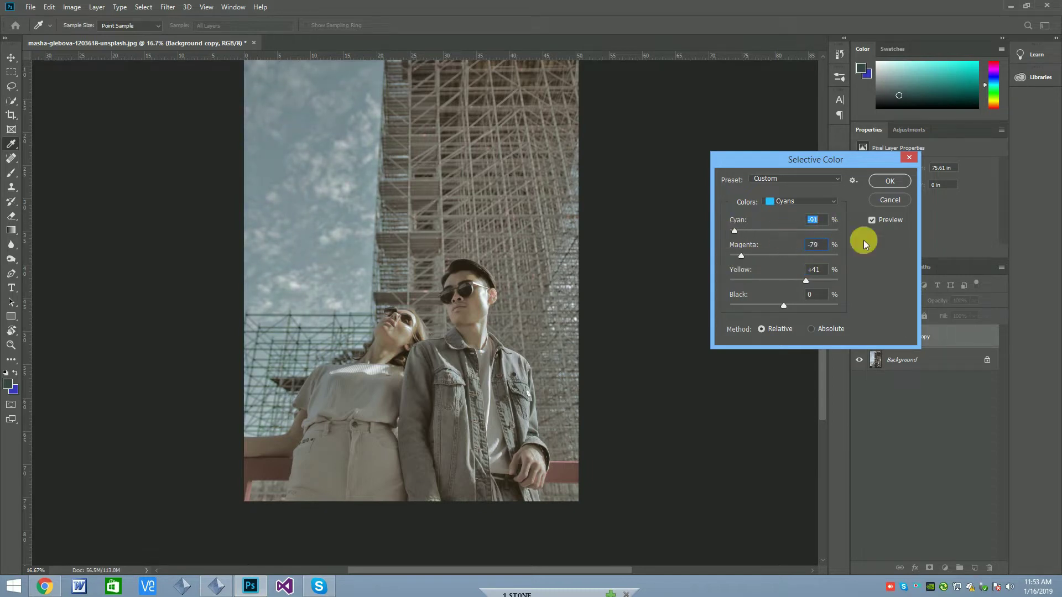
left_click_drag(753, 262, 807, 261)
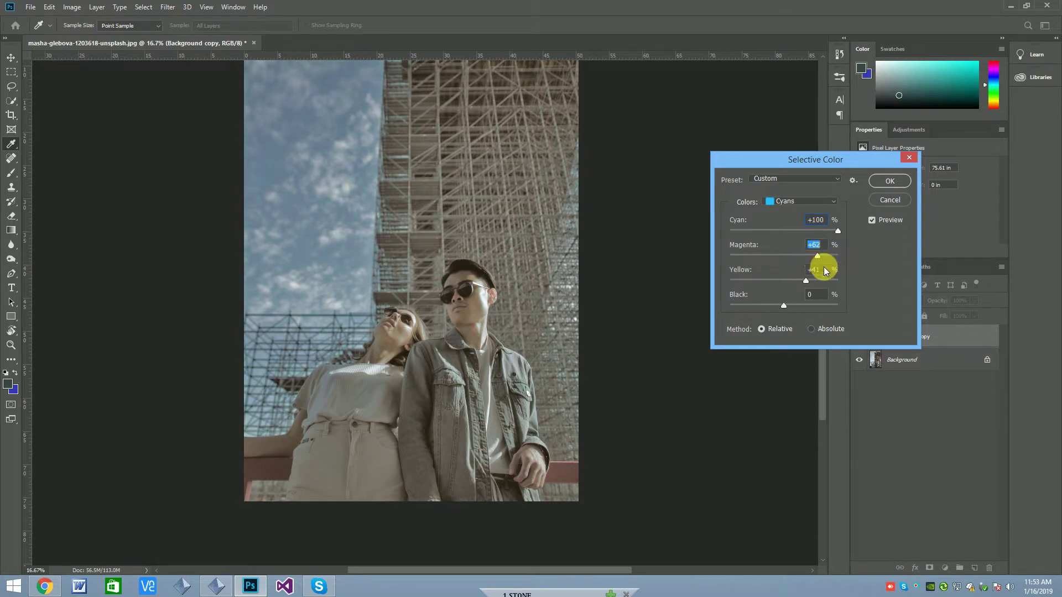
left_click_drag(808, 281, 762, 280)
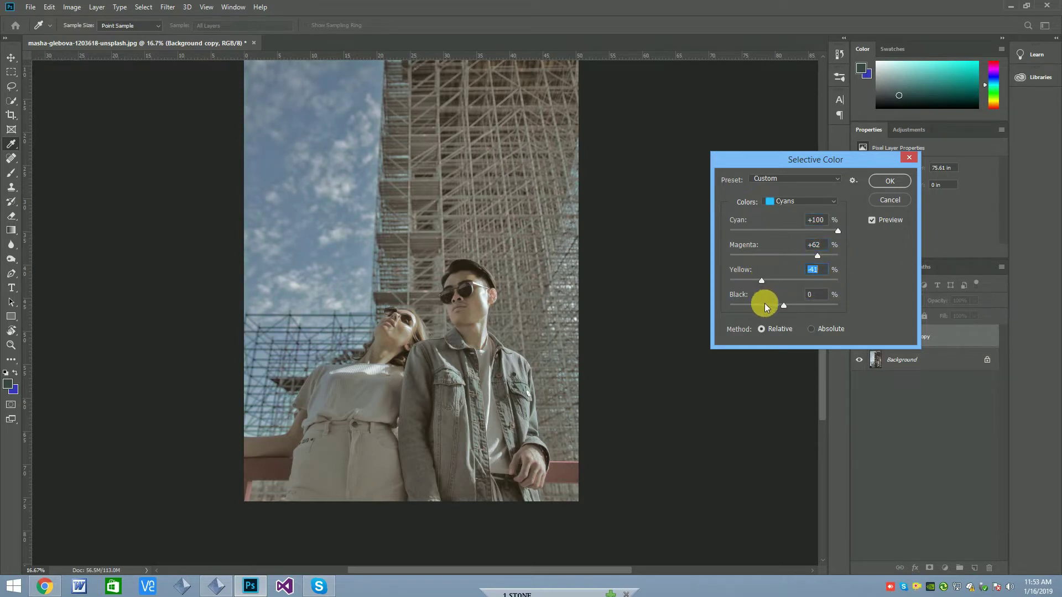
mouse_move(784, 305)
left_mouse_down()
mouse_move(754, 305)
mouse_move(789, 283)
mouse_move(765, 258)
left_mouse_up()
left_click(821, 231)
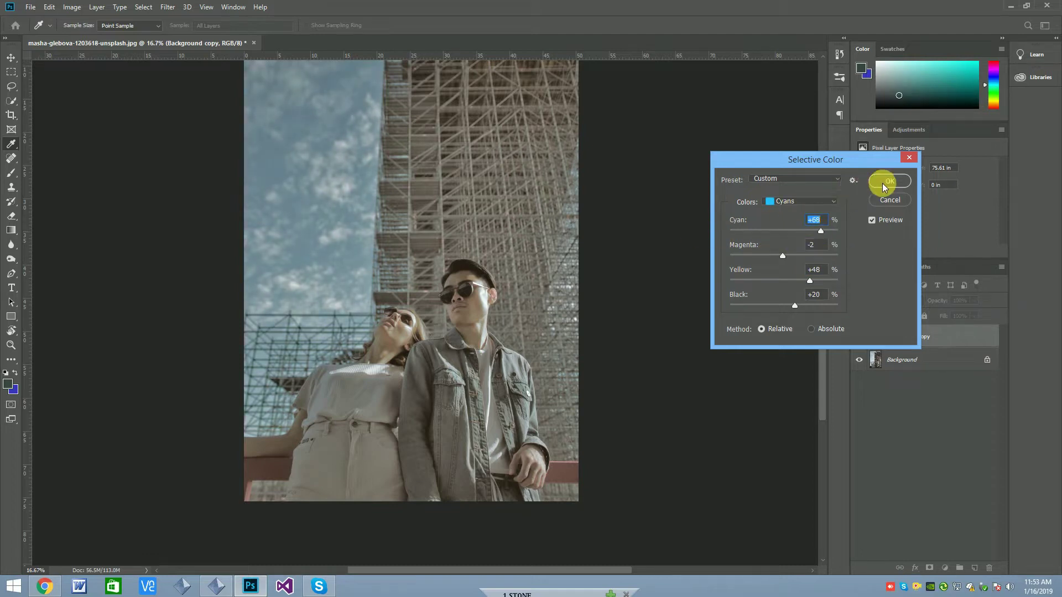
left_click(884, 182)
left_click(945, 568)
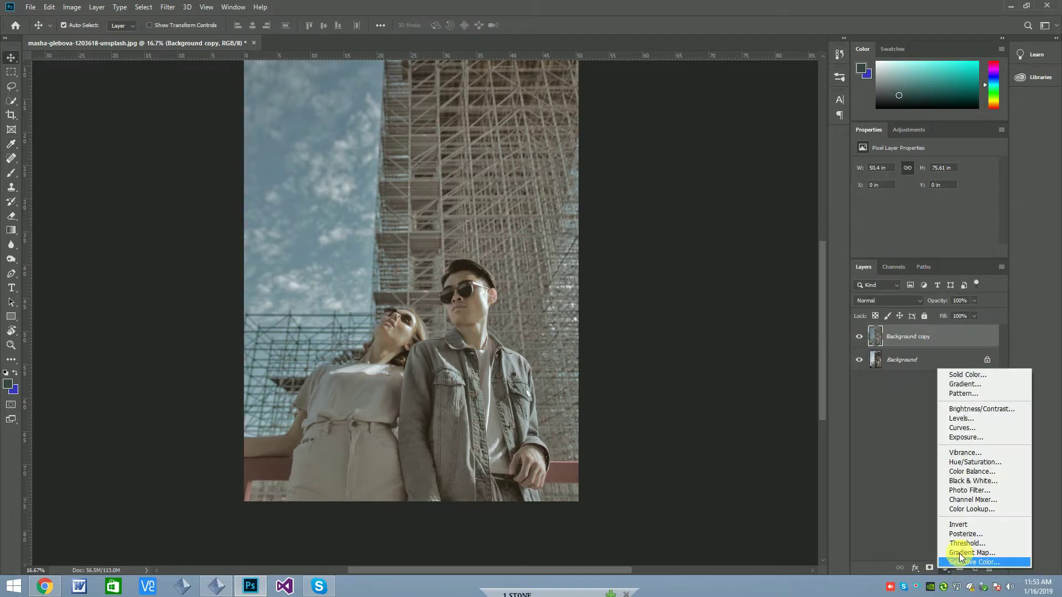
- Add a Channel Mixer layer and tweak the Red output's green and blue contributions
left_click(969, 501)
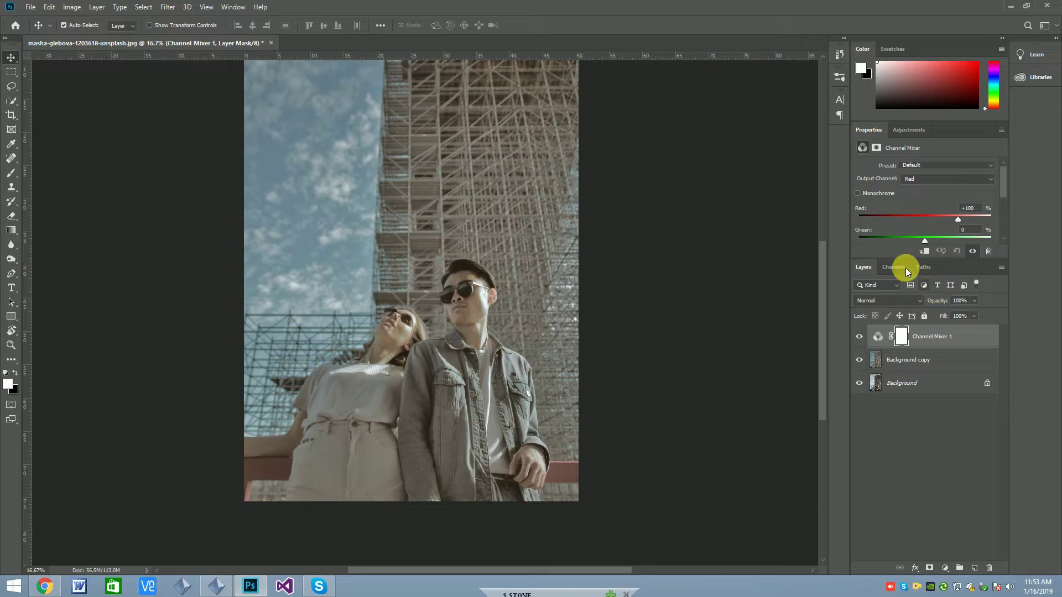
left_click_drag(898, 265, 896, 337)
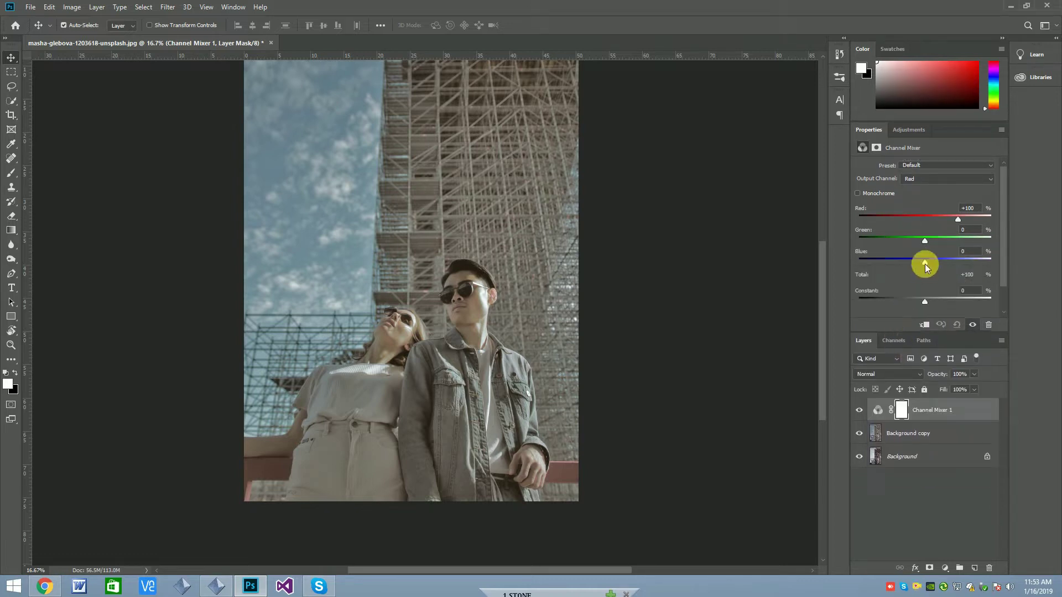
left_click_drag(925, 241, 918, 242)
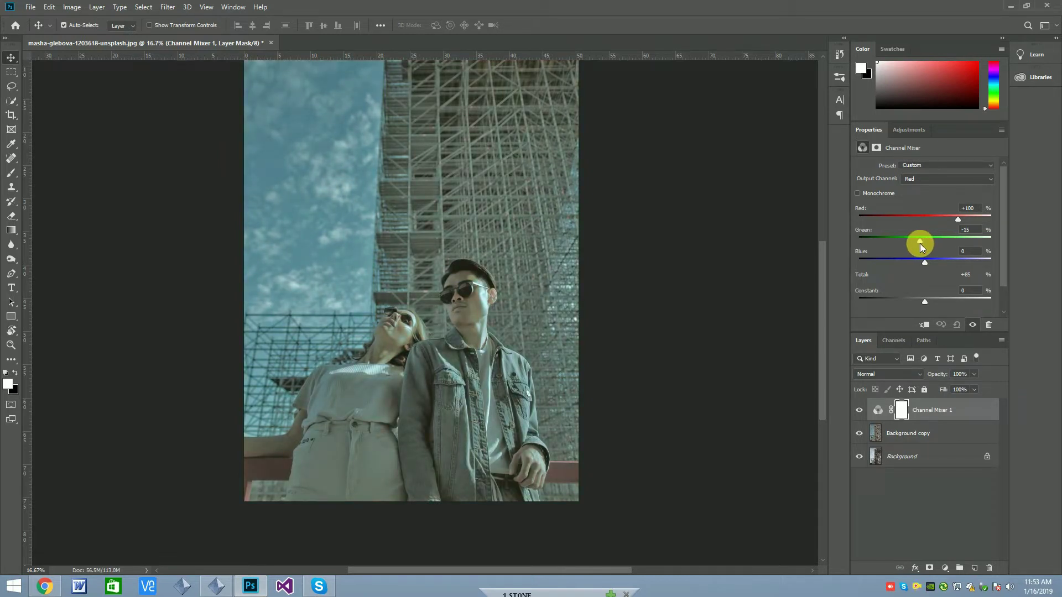
left_click_drag(921, 244, 922, 243)
left_click_drag(931, 260, 926, 261)
- Set the Green output channel to Red 0, Green +85, Blue +8
left_click(918, 182)
left_click(911, 197)
left_click_drag(924, 261, 927, 261)
left_click_drag(928, 221, 929, 222)
left_click_drag(923, 220, 925, 220)
left_click_drag(958, 244, 954, 244)
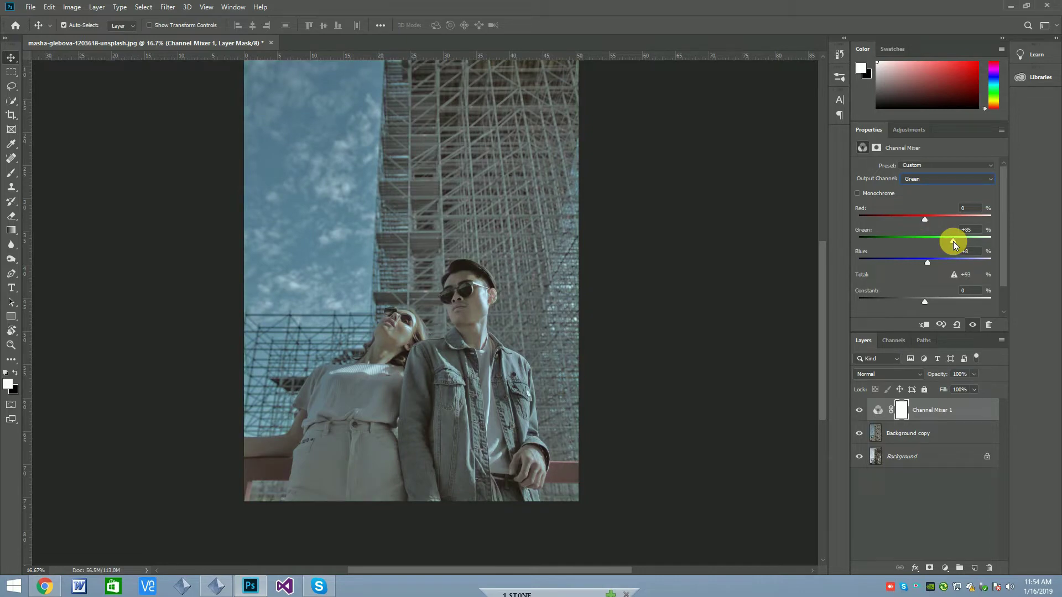
left_click(1001, 130)
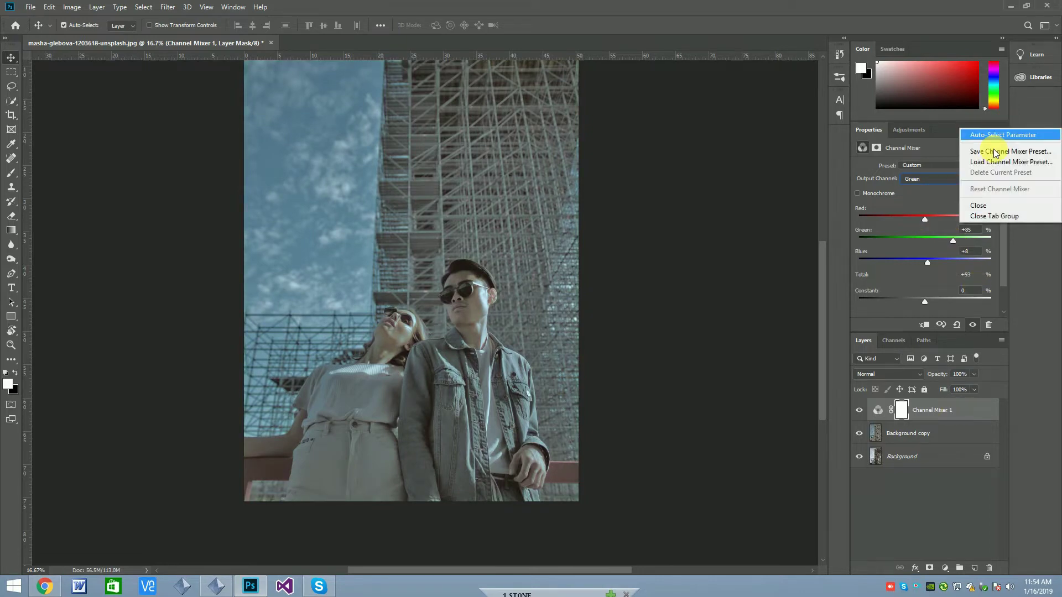
left_click(978, 205)
scroll(467, 308, "up", 5)
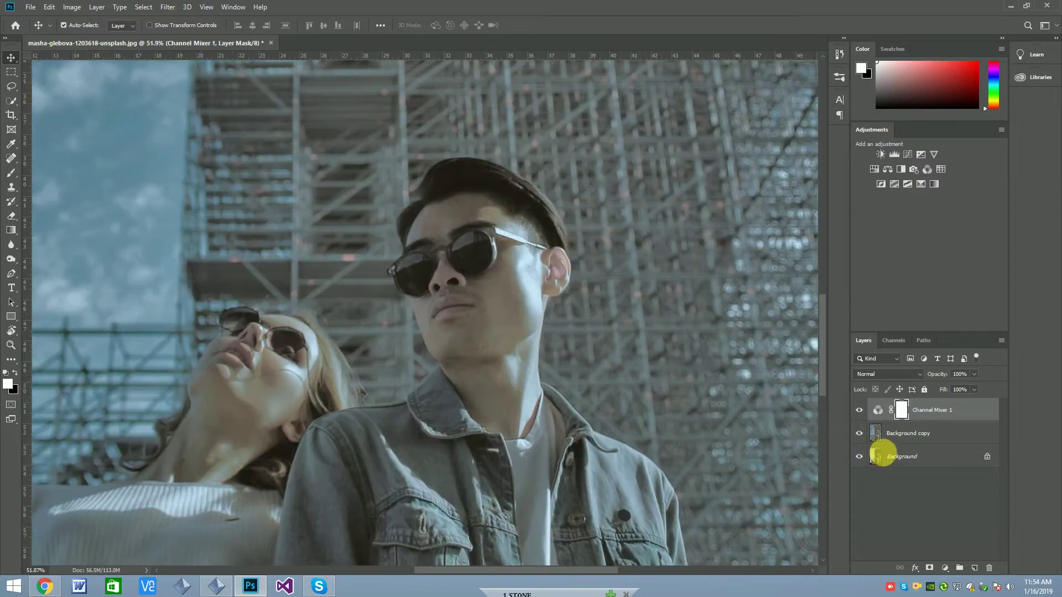
- Apply Reduce Noise to Background copy at Strength 5, checking the man's face
left_click(912, 433)
left_click(167, 7)
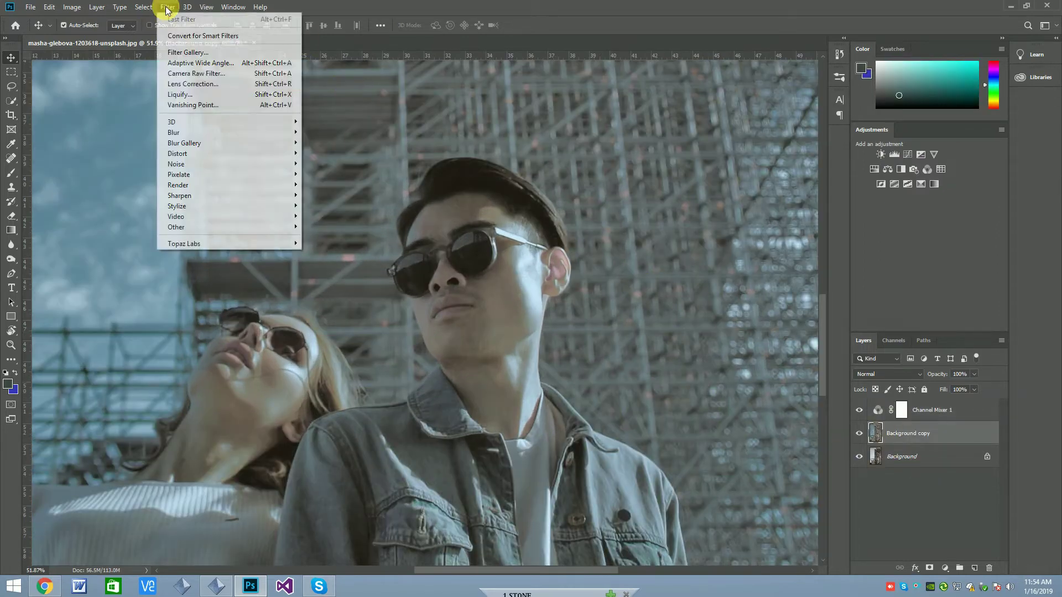
mouse_move(174, 132)
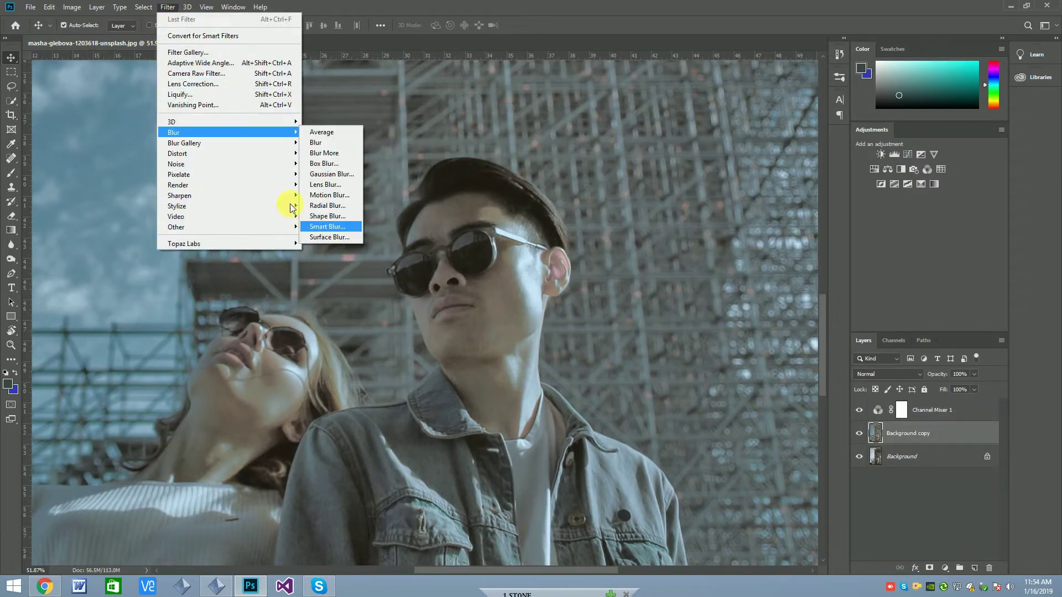
mouse_move(176, 164)
left_click(335, 205)
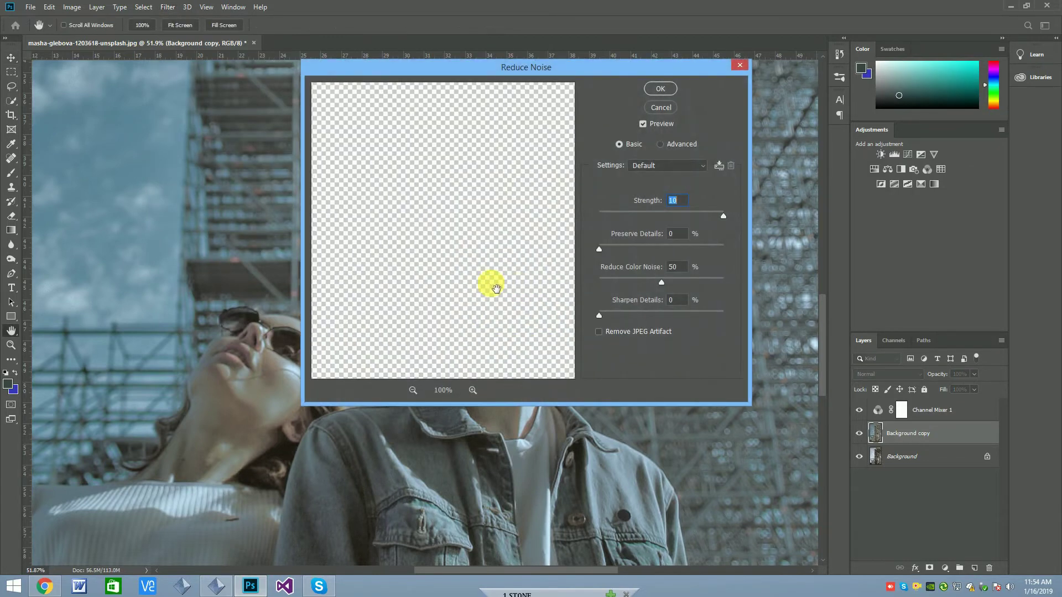
left_click_drag(426, 286, 480, 289)
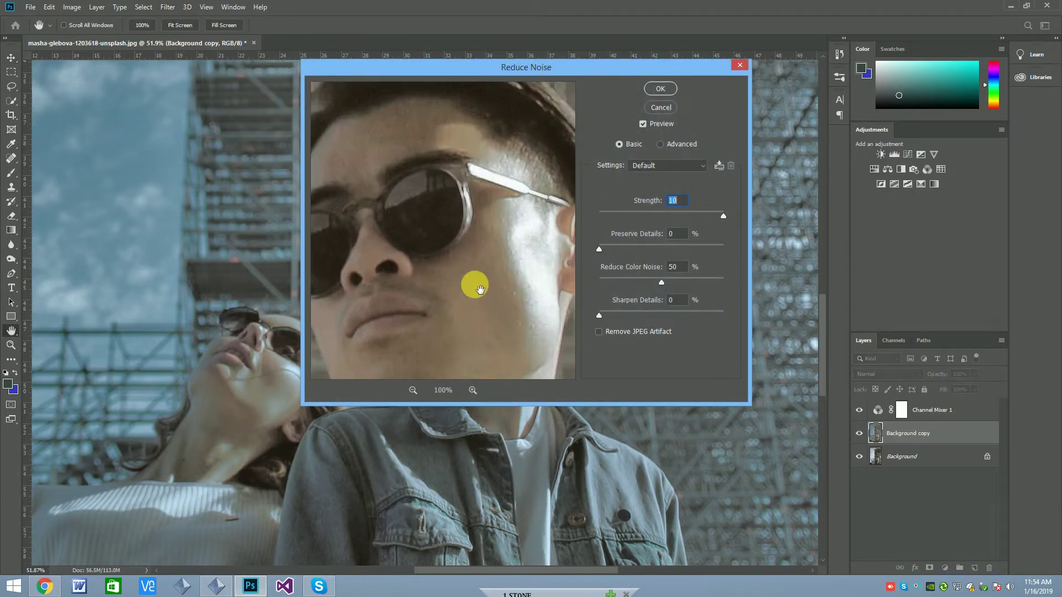
left_click(635, 215)
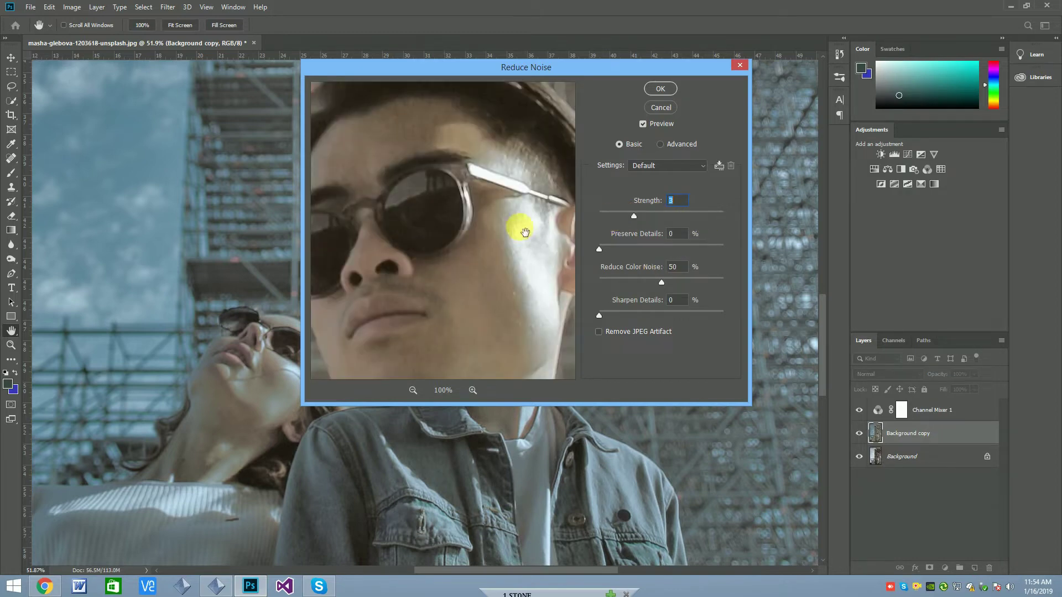
left_click_drag(634, 216, 656, 215)
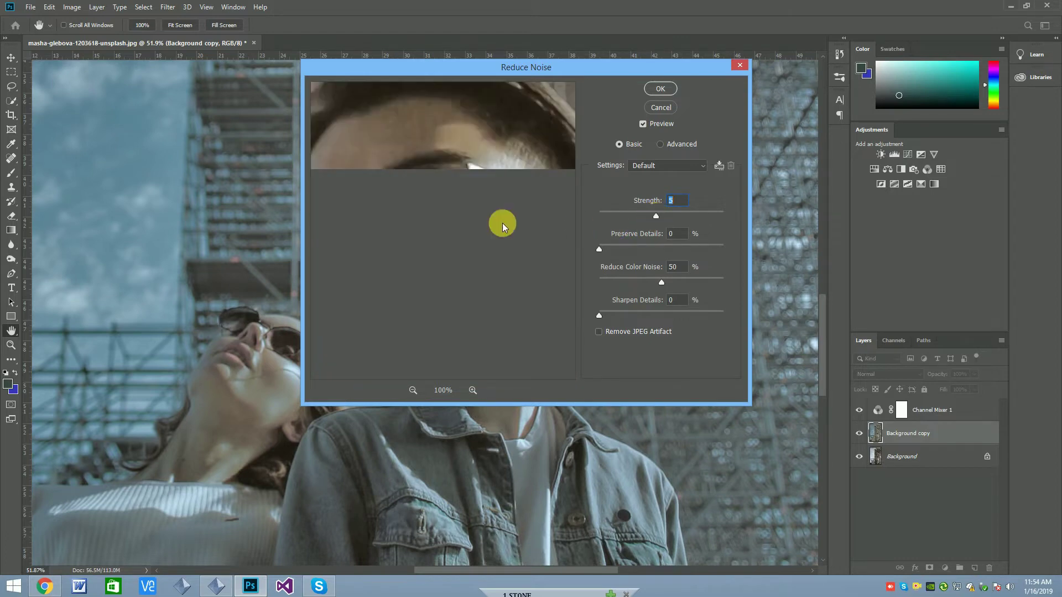
left_click_drag(505, 225, 505, 194)
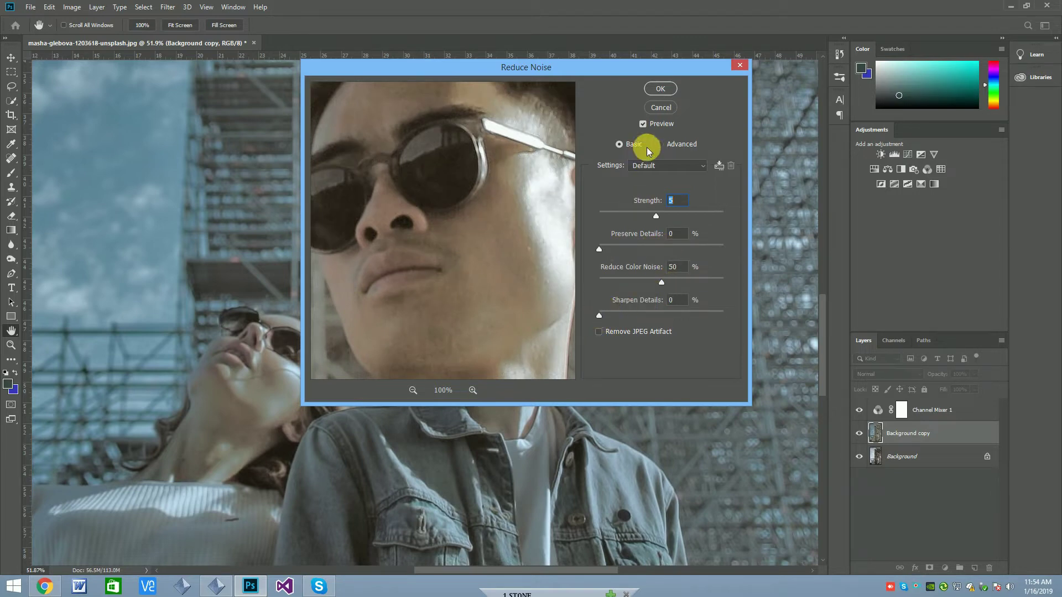
left_click(661, 89)
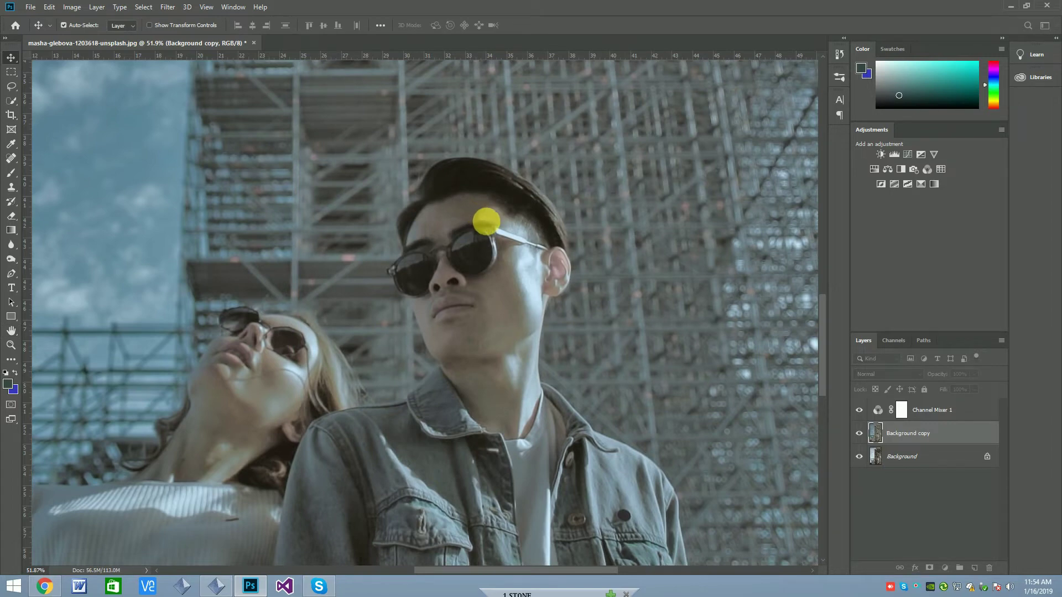
scroll(490, 224, "down", 2)
- Add a Color Lookup layer and preview the AnimePalette device link look
scroll(494, 224, "down", 1)
scroll(487, 310, "down", 2)
scroll(476, 189, "down", 2)
scroll(599, 244, "up", 2)
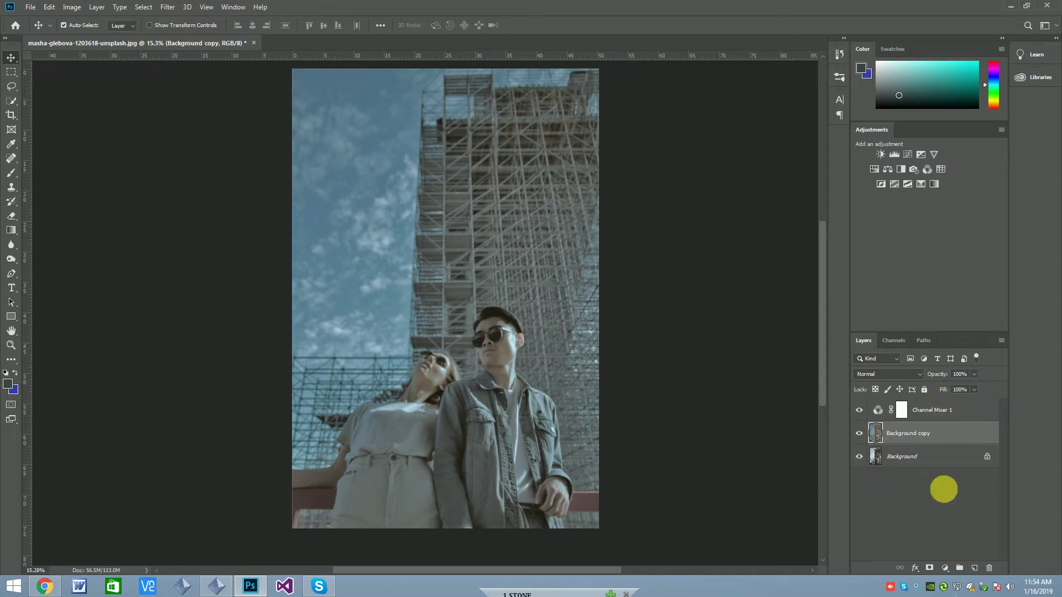
left_click(945, 568)
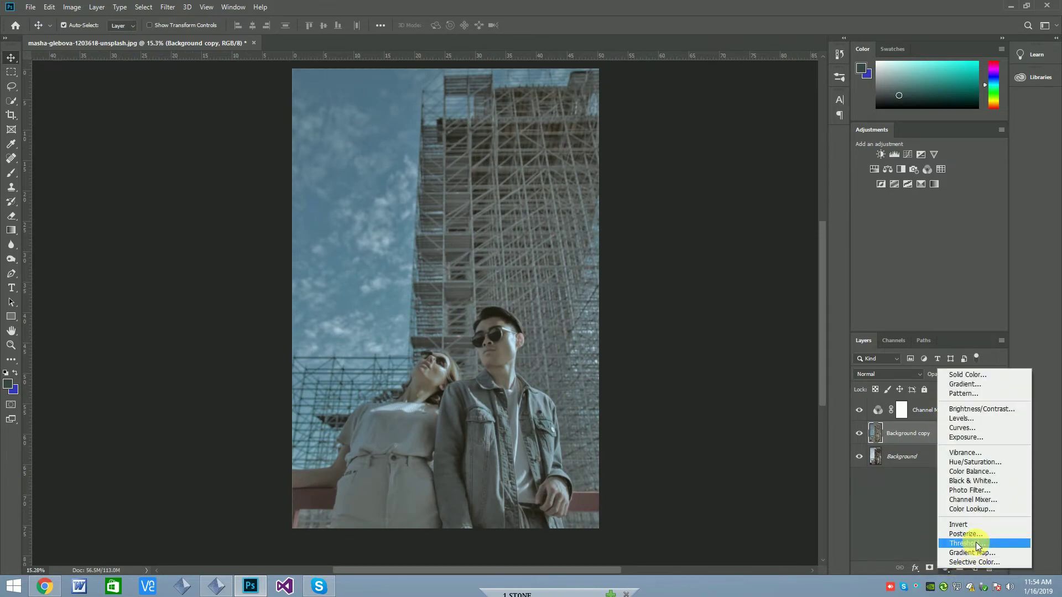
left_click(984, 509)
left_click(938, 192)
left_click(930, 226)
key("Down")
key("Down")
key("Down")
key("Down")
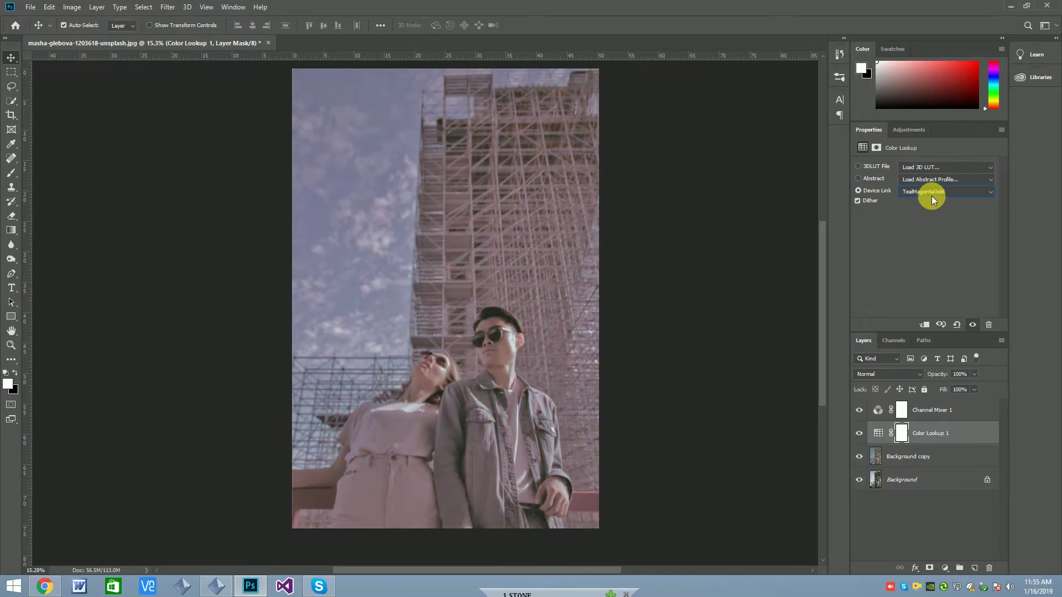
- Try abstract looks Blacklight Poster, Gold-Blue, Pastel 8 Hues and Turquoise-Sepia
left_click(934, 181)
left_click(930, 223)
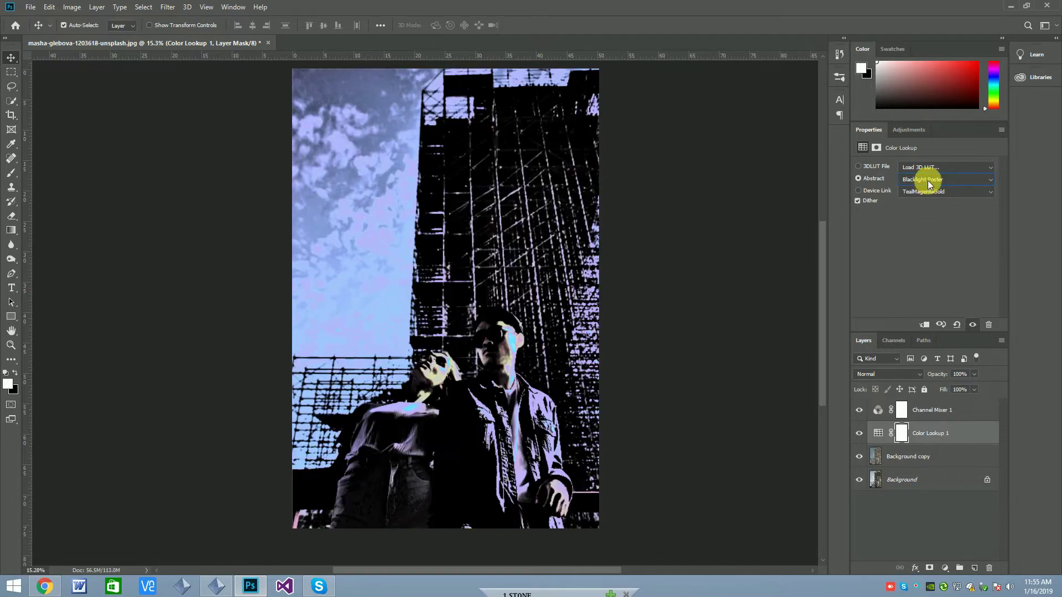
key("Down")
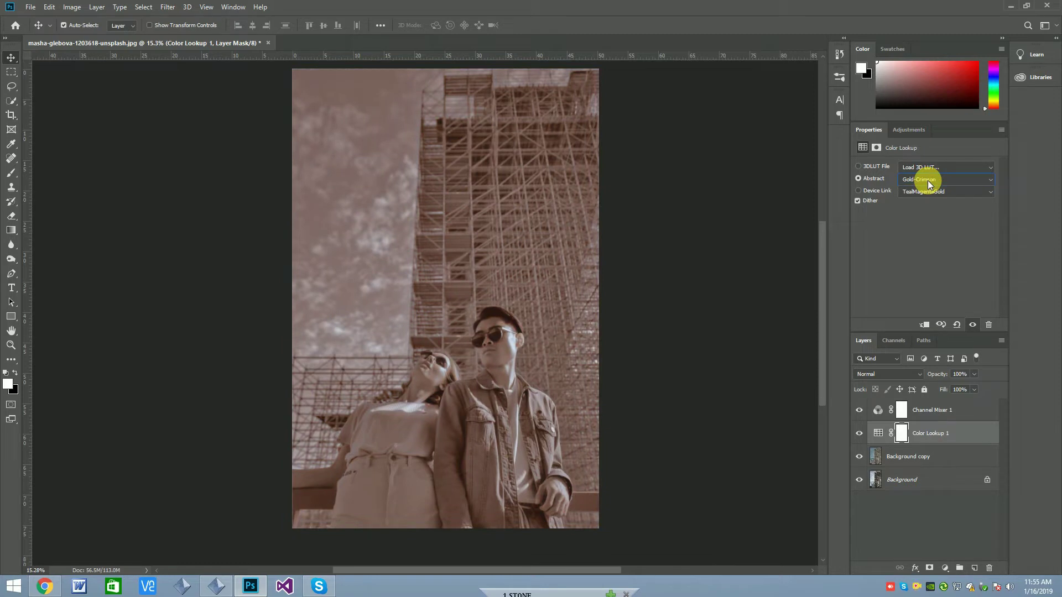
key("Down")
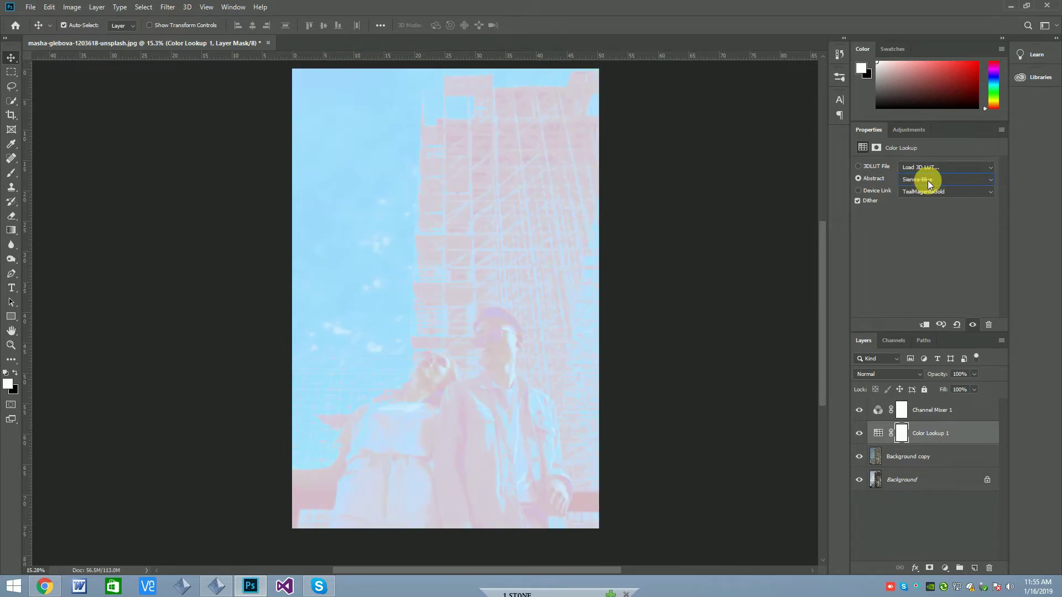
key("Down")
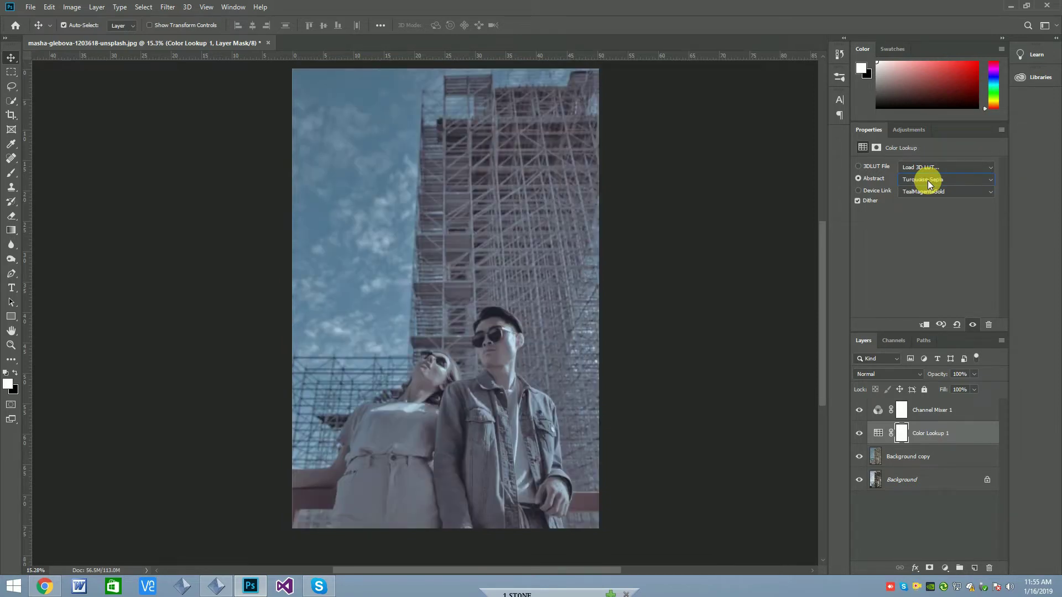
- Cycle device link looks ColorNegative, RedBlueYellow, Smokey, TealMagentaGold and AnimePalette
left_click(927, 191)
left_click(919, 247)
key("Down")
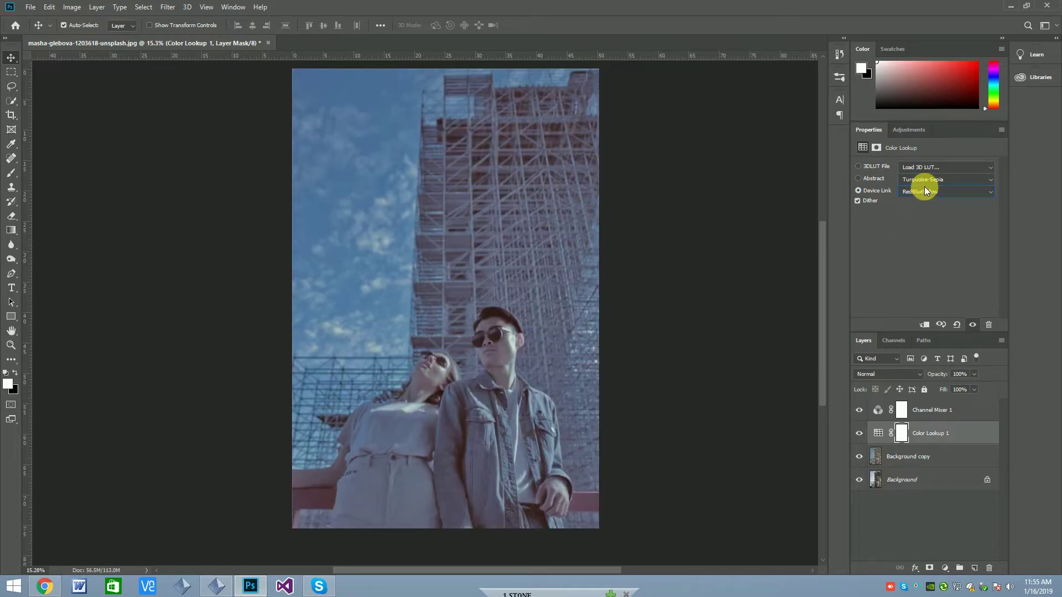
key("Down")
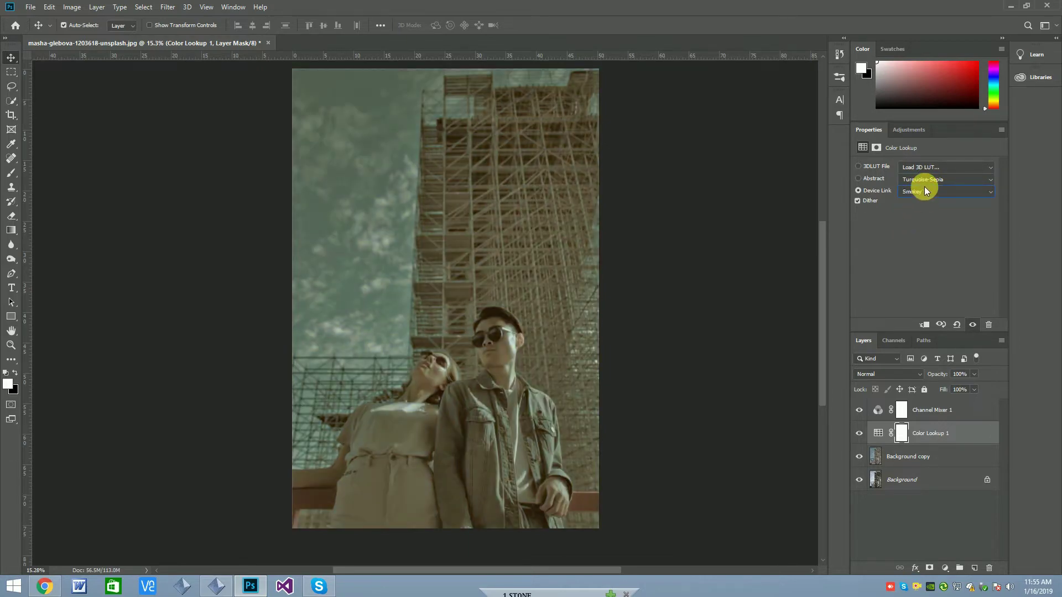
key("Down")
key("Down")
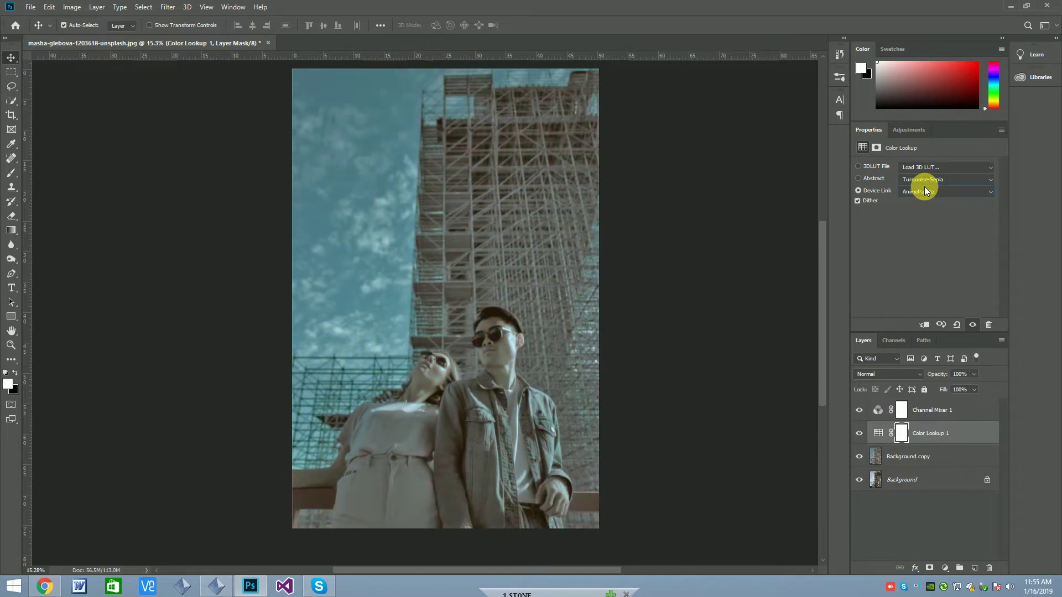
key("Down")
key("Down")
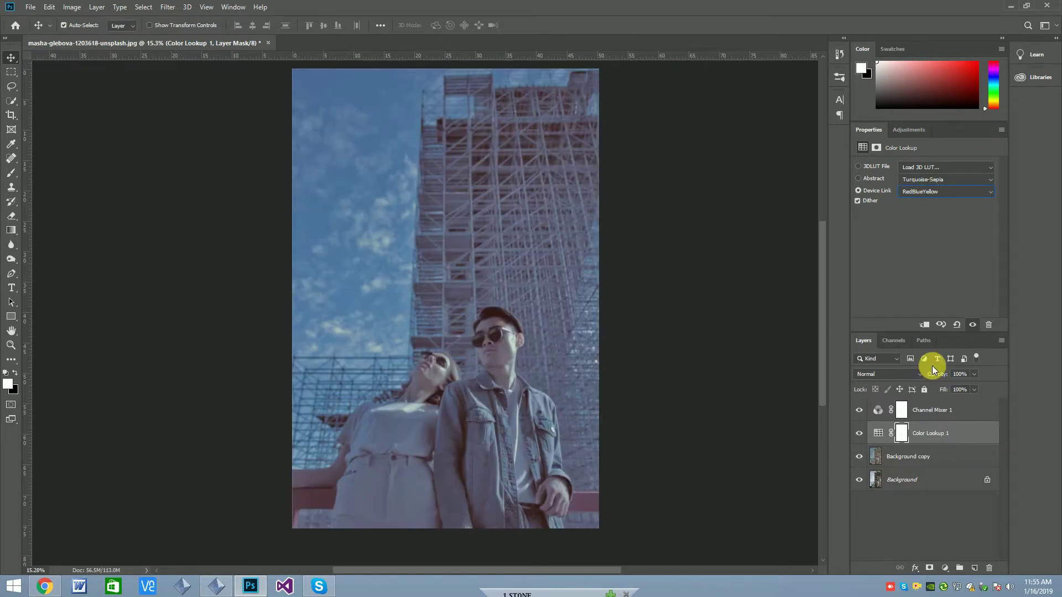
- Blend the Color Lookup layer in Overlay at 60% fill and 40% opacity
left_click(974, 374)
left_click(875, 374)
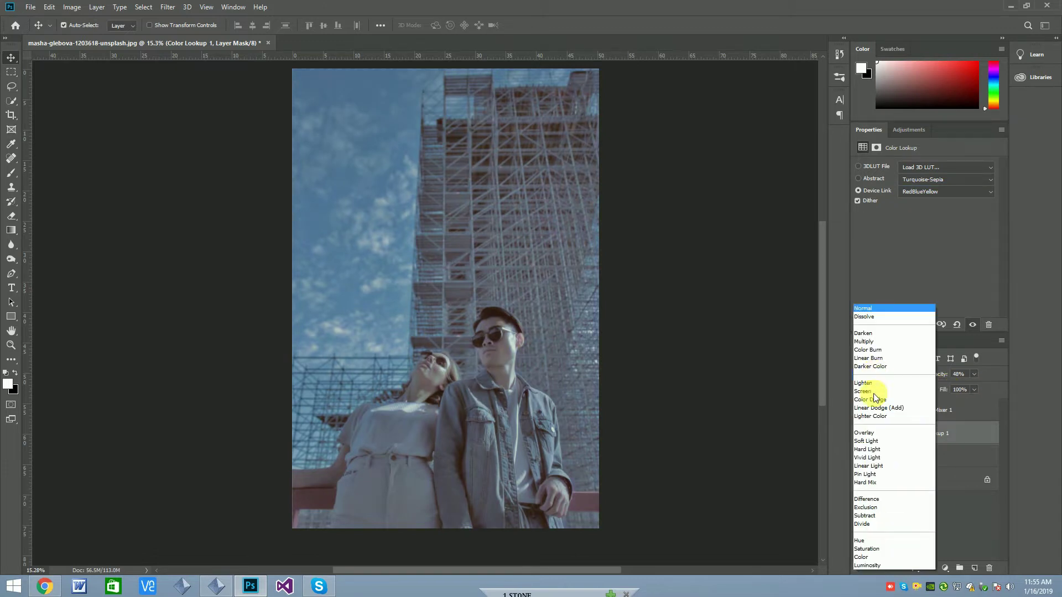
left_click(868, 432)
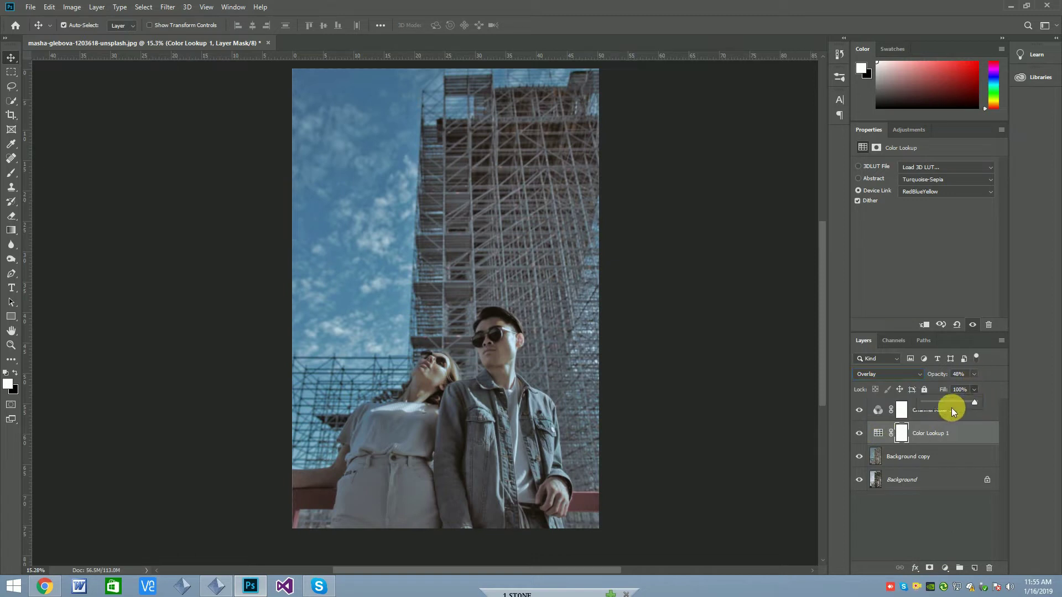
left_click(915, 393)
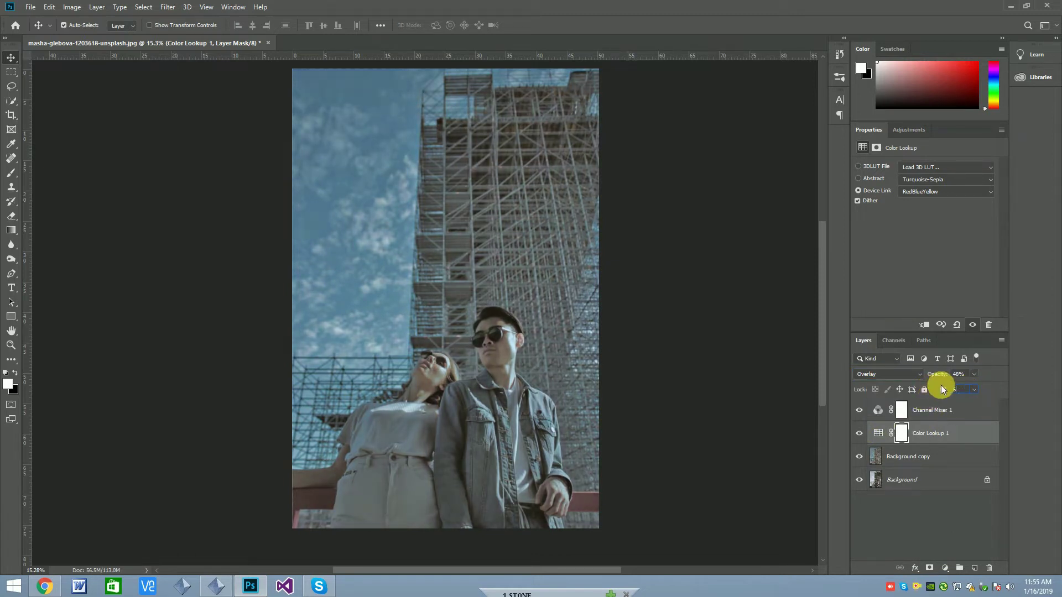
left_click(969, 378)
type("4")
left_click(526, 399)
- Add a Gradient Map above Channel Mixer 1 using an orange-yellow preset gradient
left_click(940, 410)
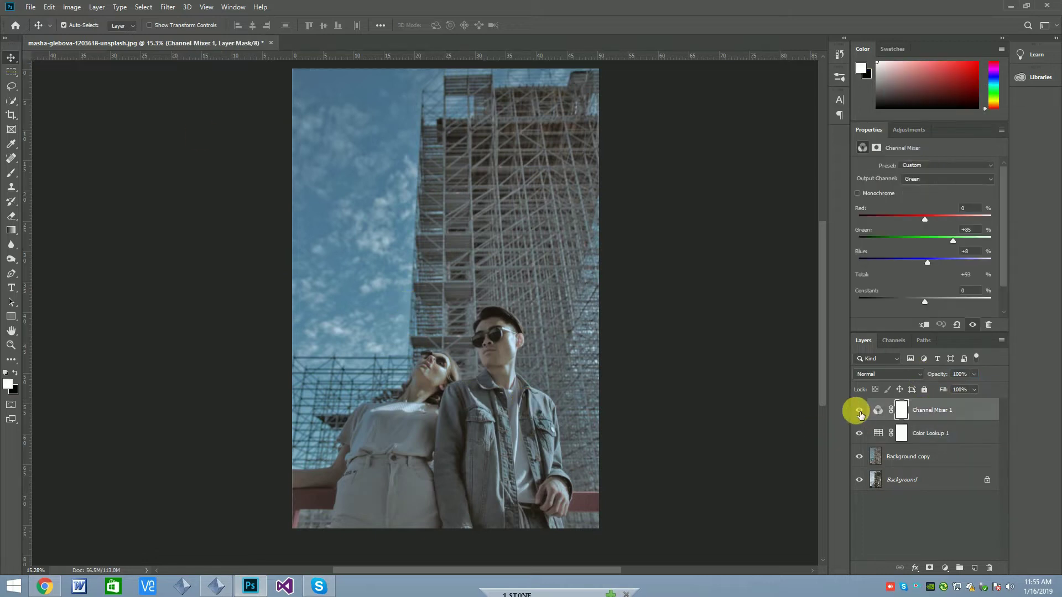
scroll(544, 329, "down", 1)
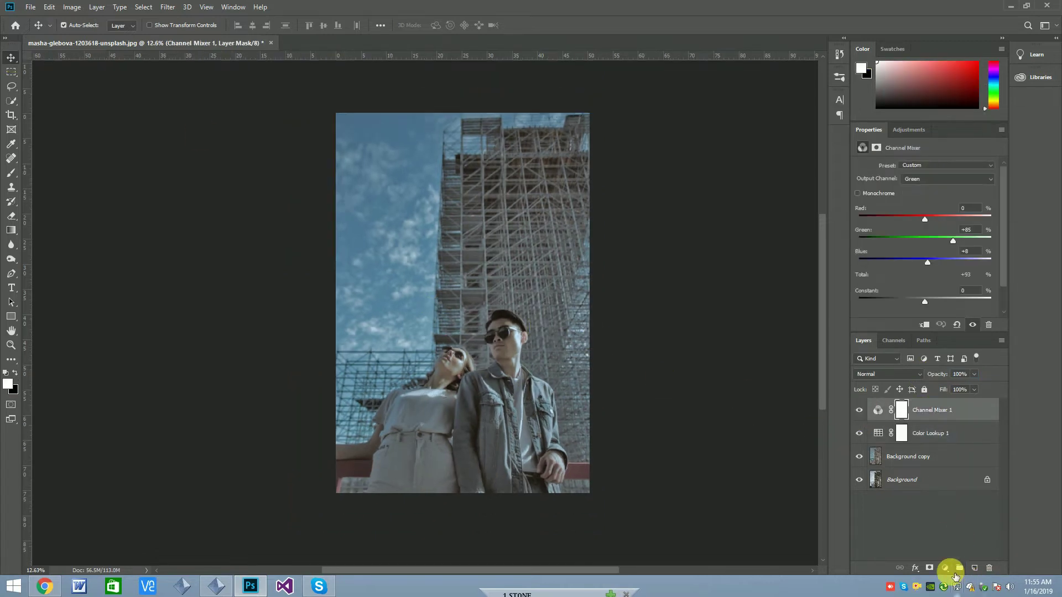
left_click(945, 568)
left_click(971, 551)
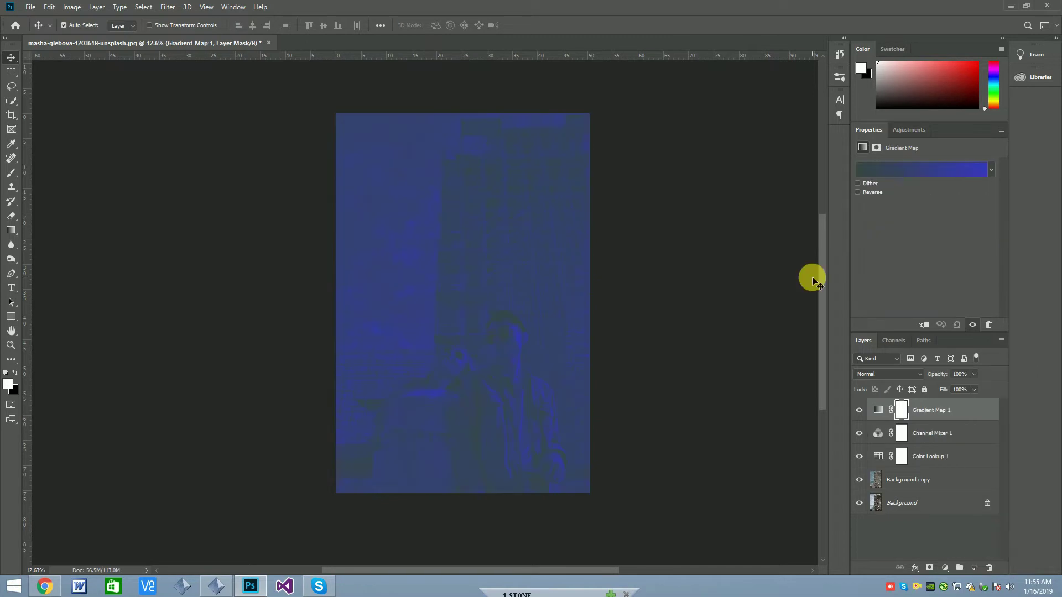
left_click(898, 170)
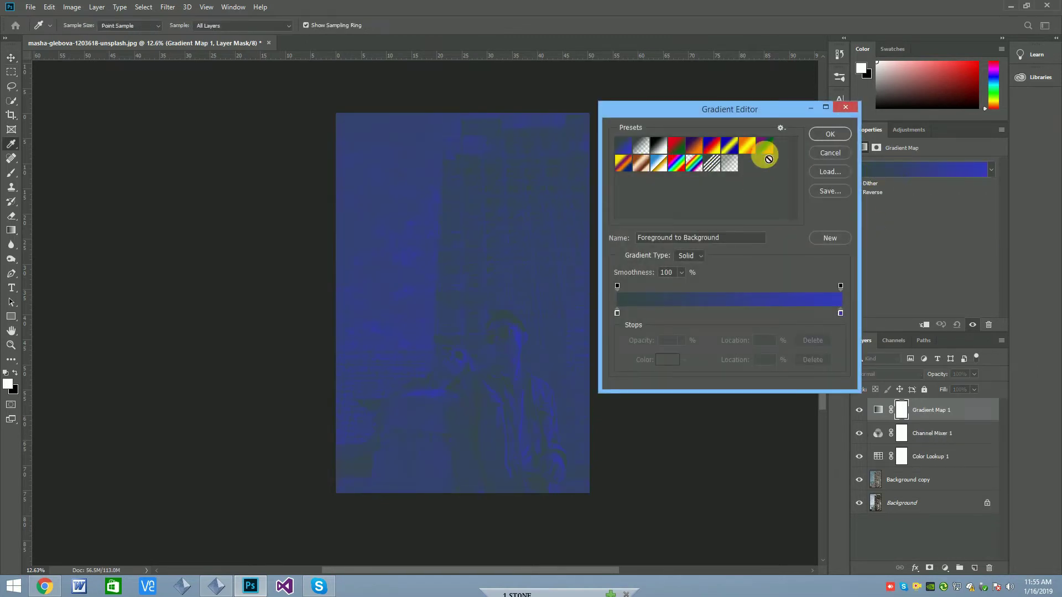
left_click(770, 150)
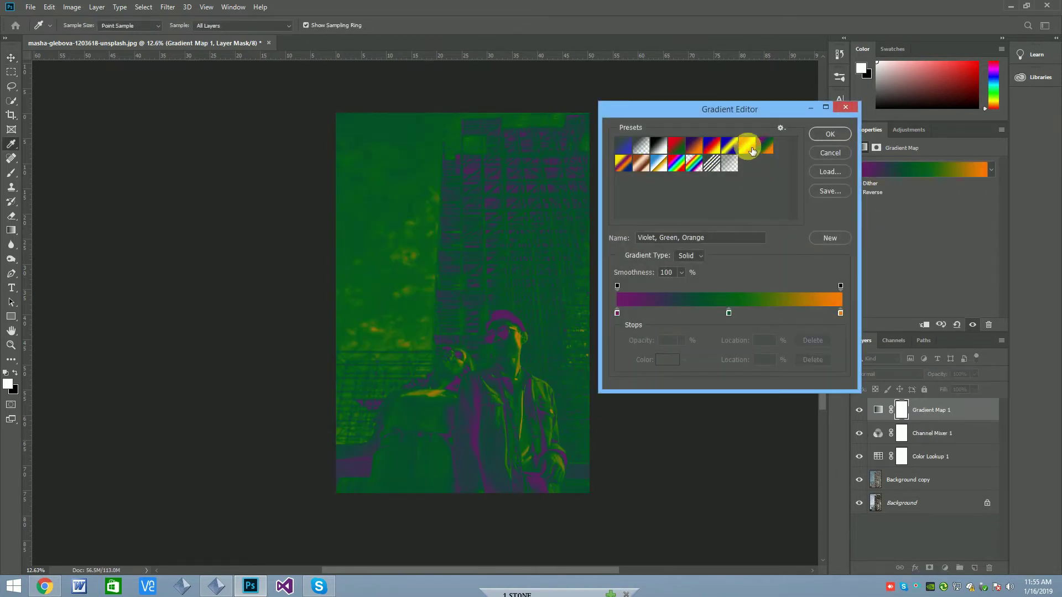
left_click(752, 150)
- Recolour the gradient's left stop to a bright cyan
left_click(617, 313)
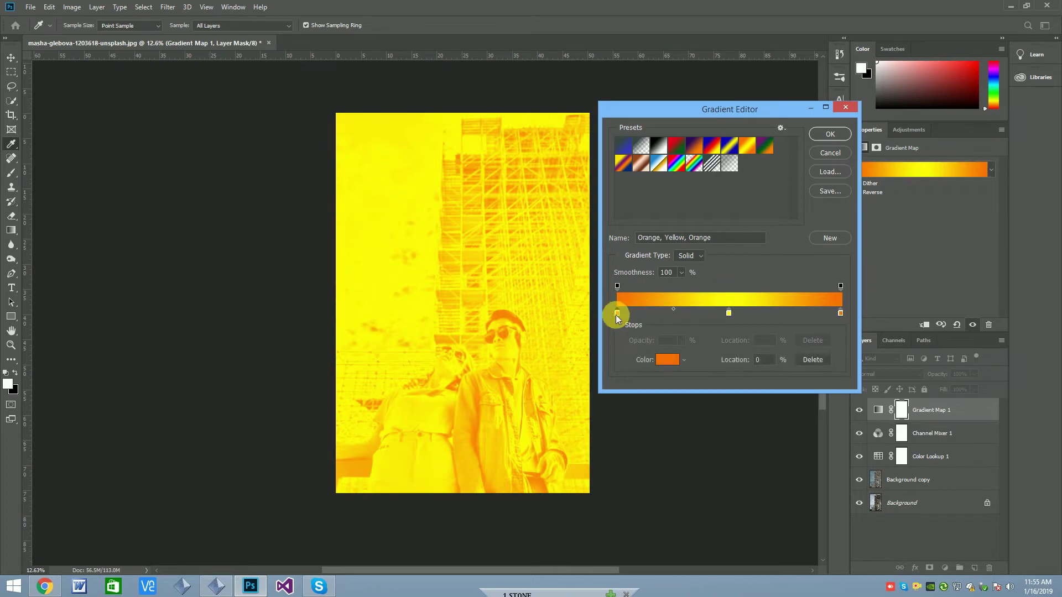
left_click(669, 362)
left_click_drag(762, 326, 765, 314)
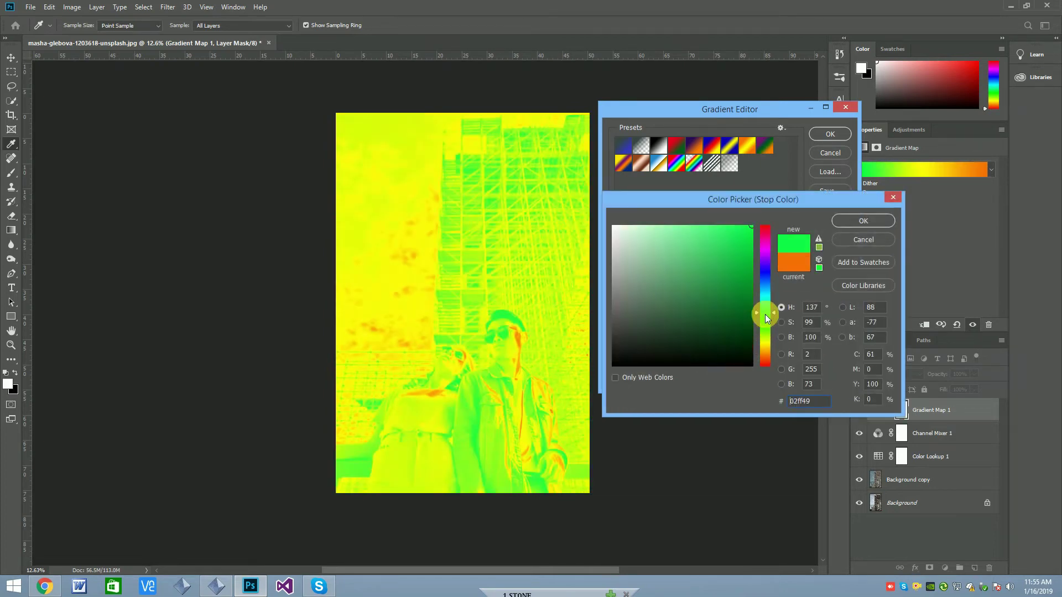
left_click_drag(763, 242, 768, 214)
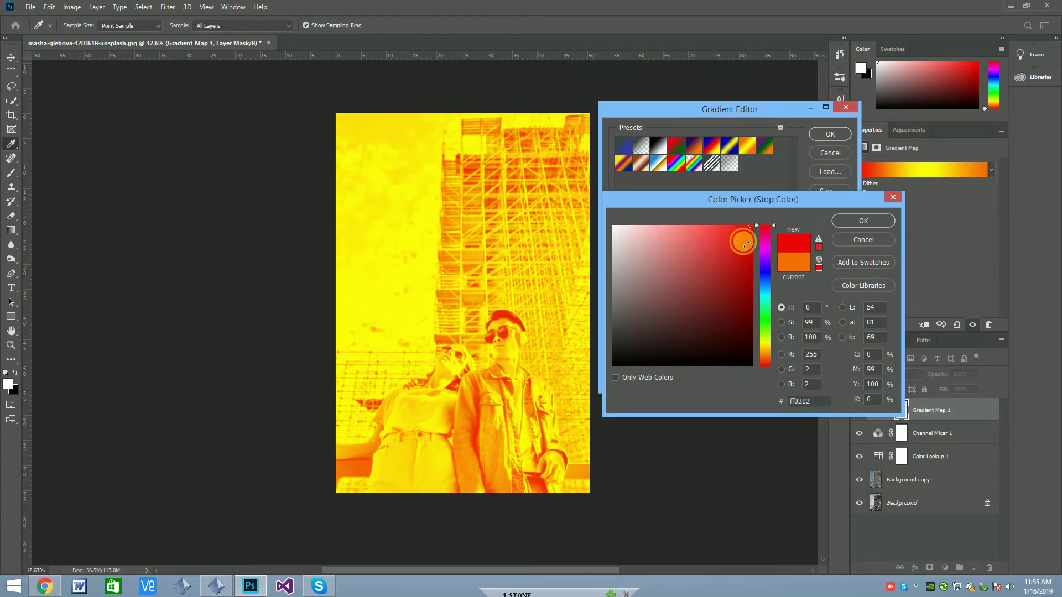
left_click_drag(775, 278, 765, 293)
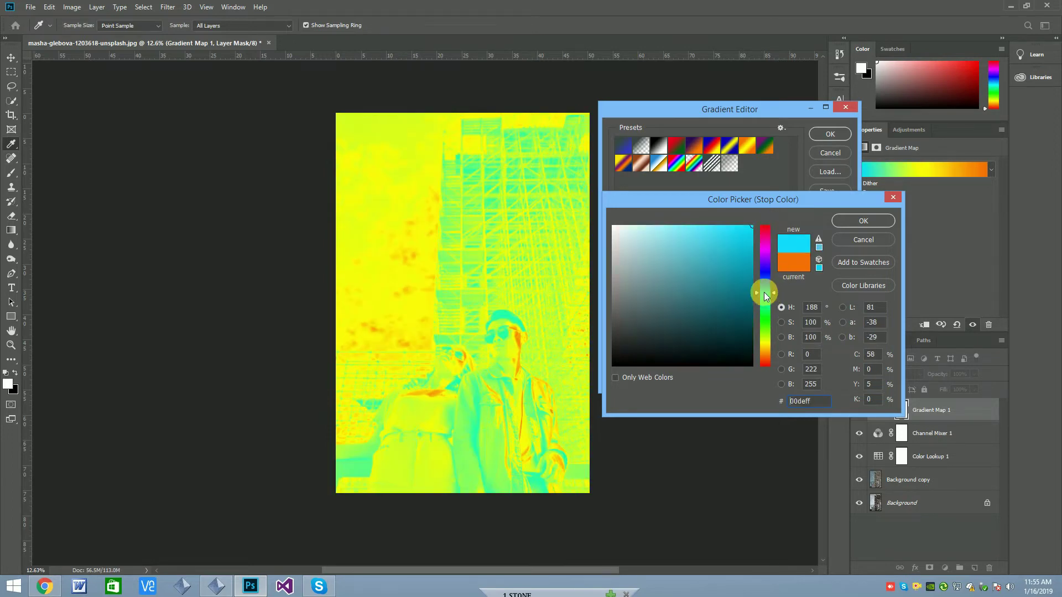
left_click(716, 281)
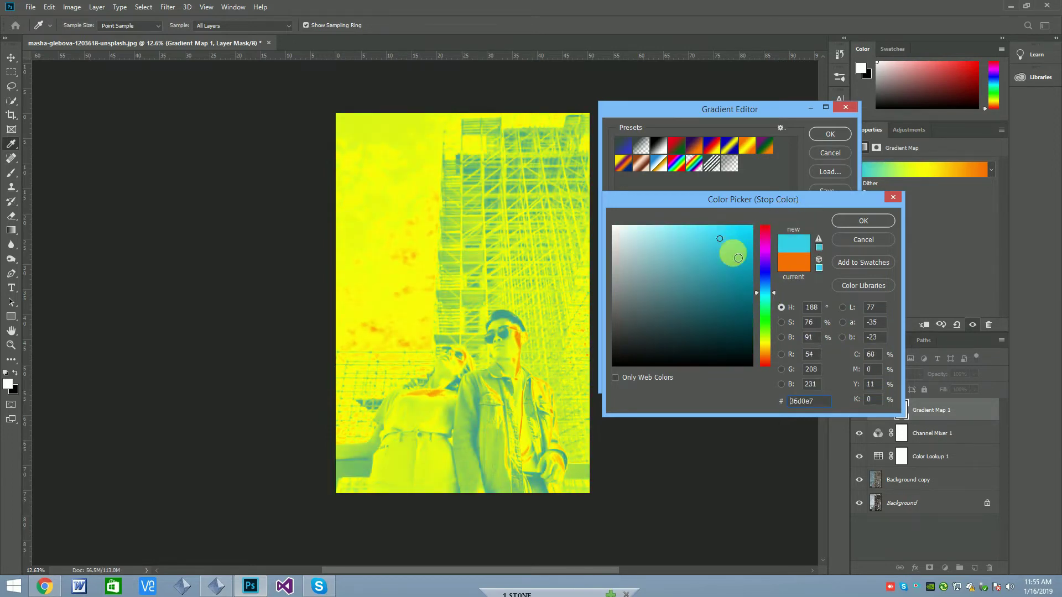
left_click_drag(717, 281, 720, 182)
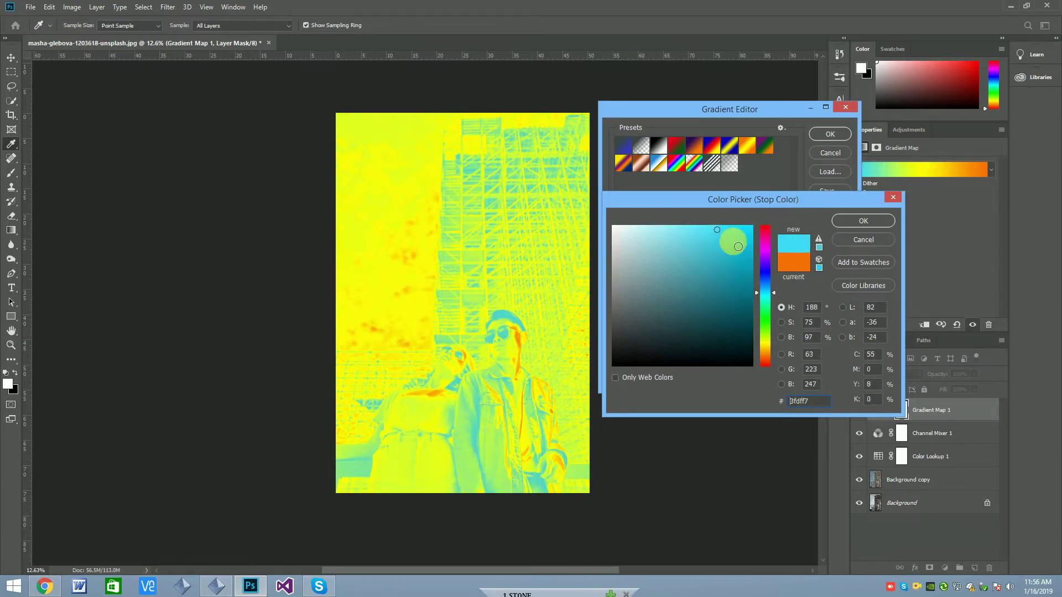
left_click(873, 223)
- Recolour another stop to dark gray #4f4f4f and accept the gradient
left_click(668, 359)
left_click(613, 226)
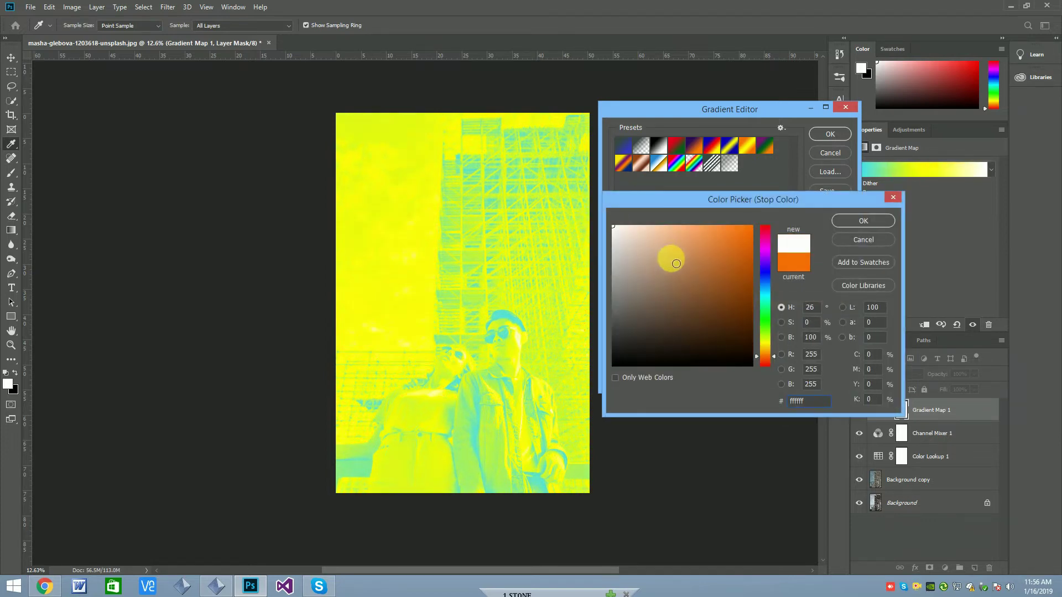
left_click(718, 265)
left_click_drag(764, 311, 765, 317)
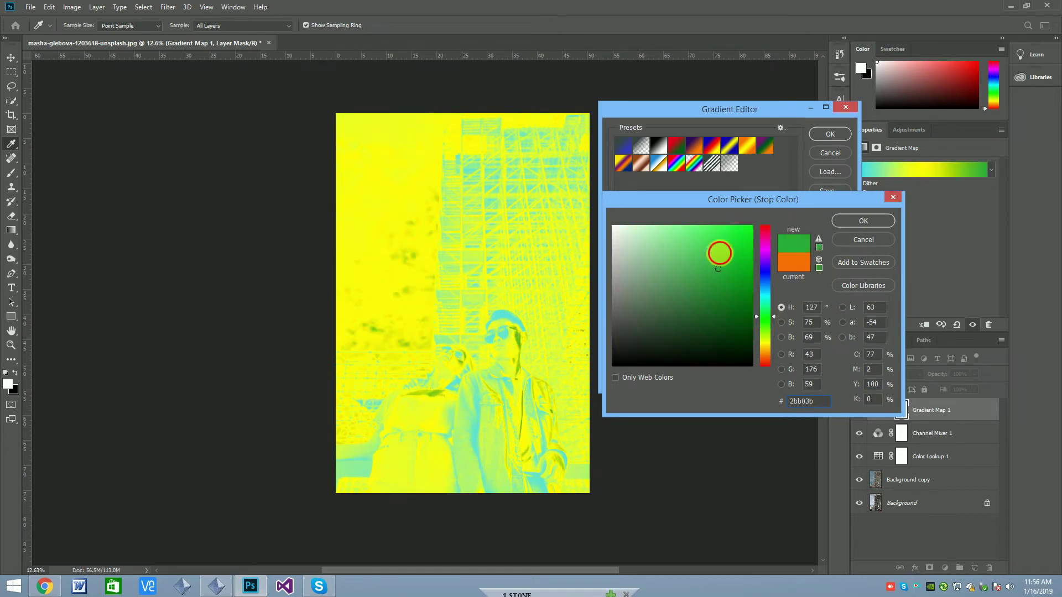
left_click(613, 323)
left_click_drag(765, 291, 767, 271)
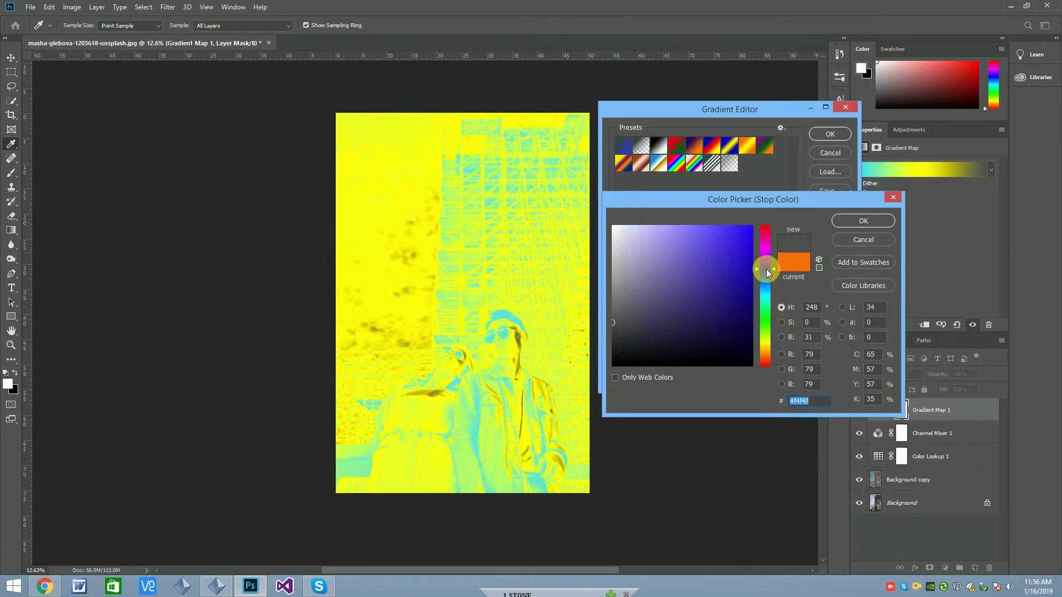
left_click(874, 220)
left_click(830, 134)
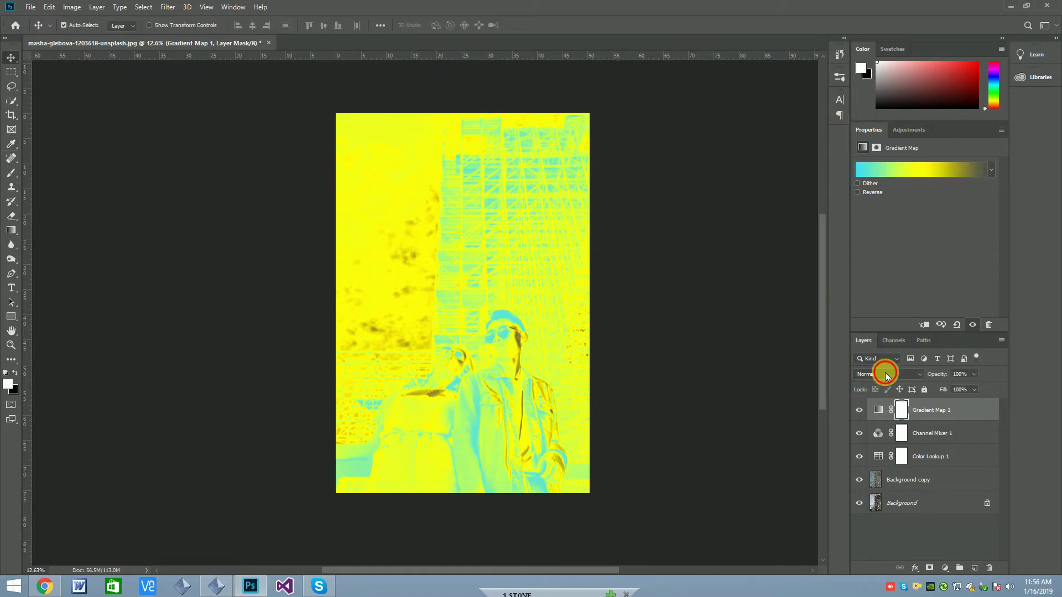
- Set Gradient Map 1 to Soft Light at 28% opacity and reopen its gradient
left_click(885, 375)
left_click(871, 438)
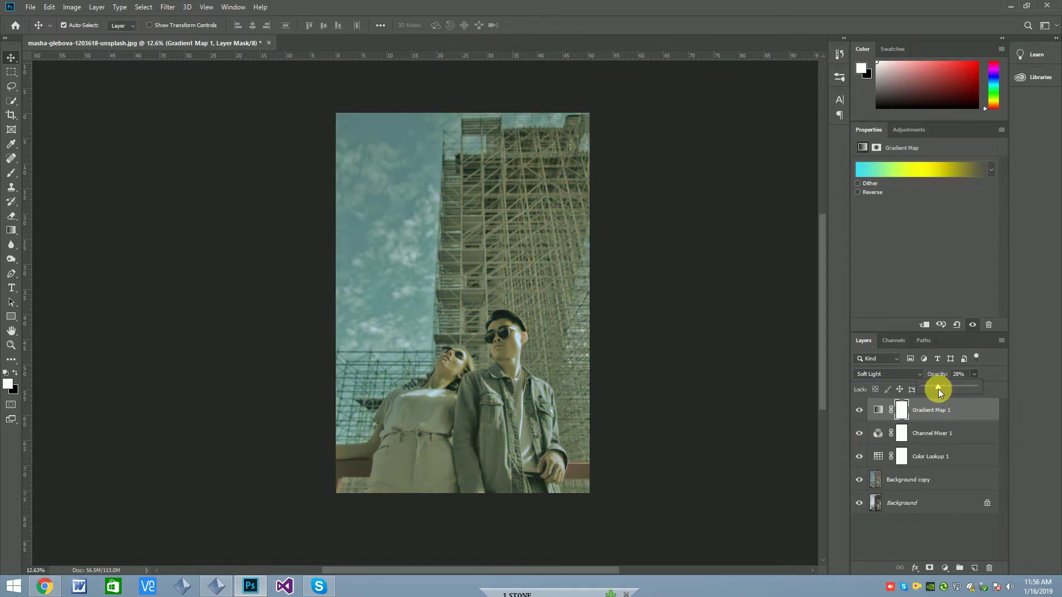
left_click(878, 410)
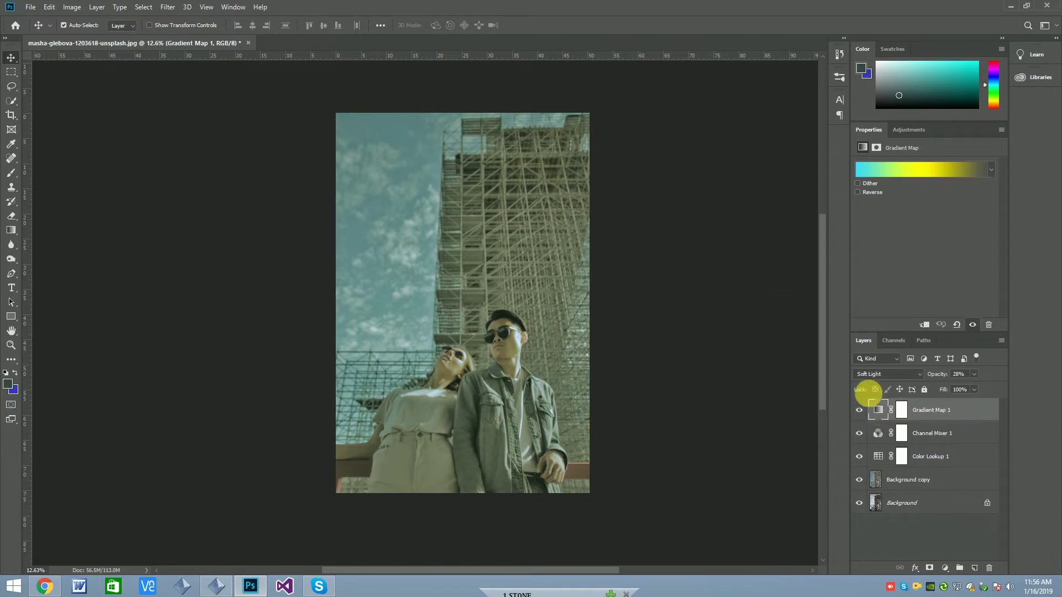
left_click(917, 168)
- Add a dark colour stop at 23% and move the yellow stop to 56%
mouse_move(839, 313)
left_mouse_down()
mouse_move(786, 313)
mouse_move(896, 325)
left_mouse_up()
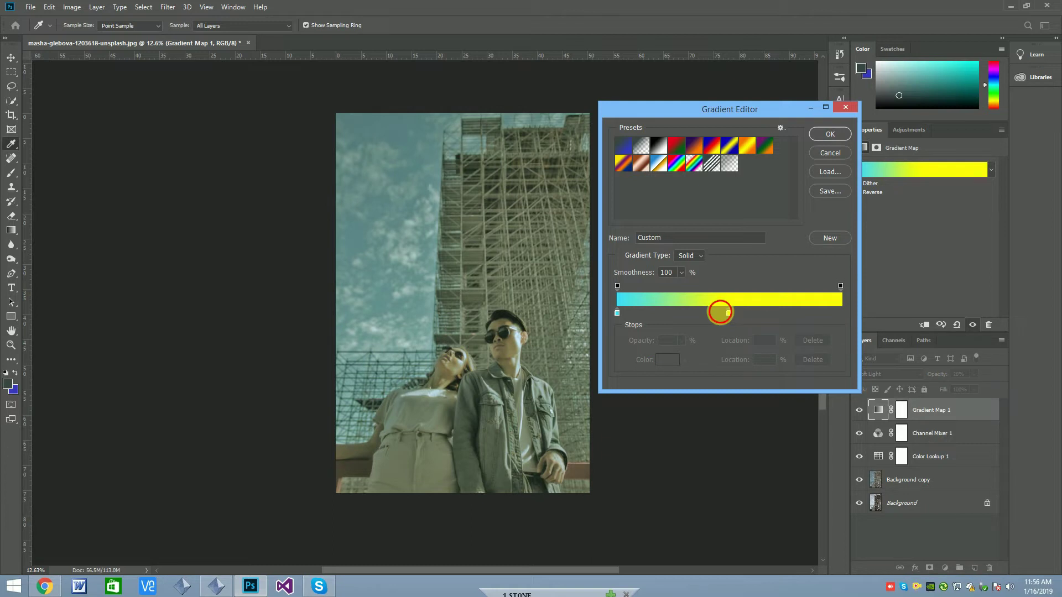
left_click(668, 313)
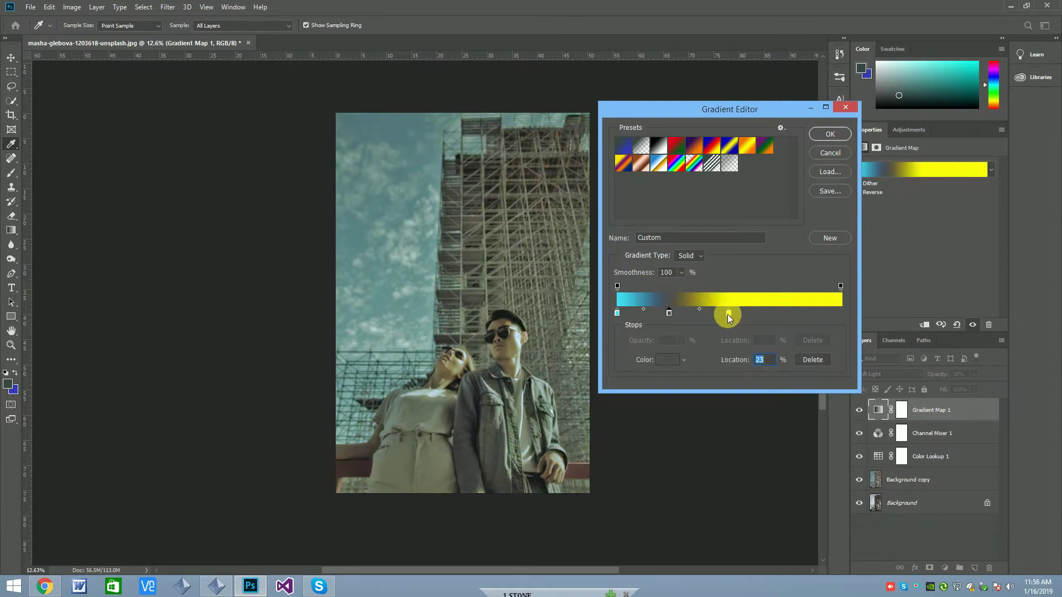
left_click_drag(701, 309, 726, 311)
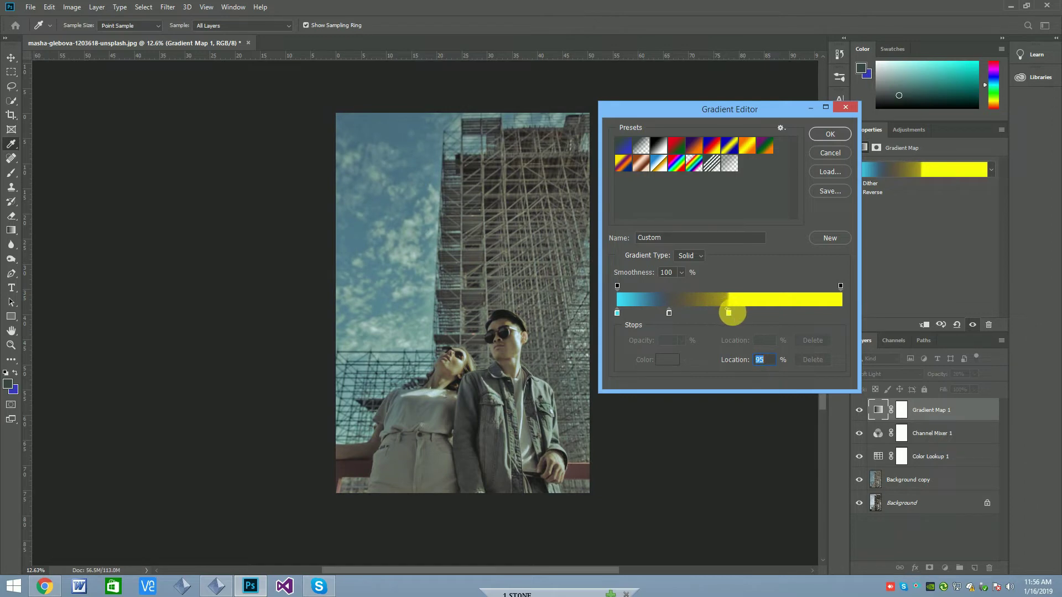
left_click_drag(728, 315, 719, 313)
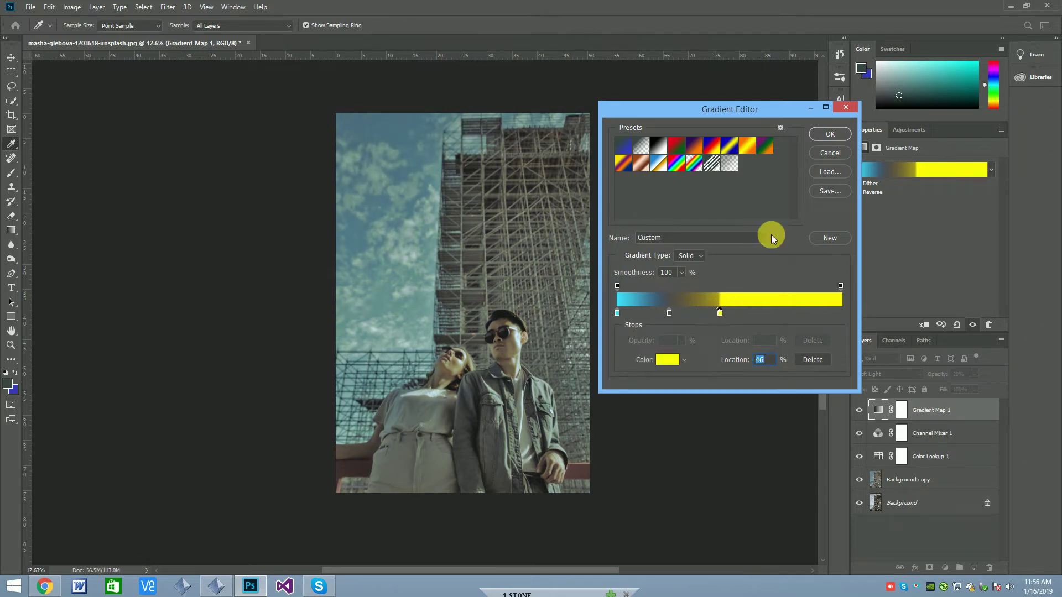
left_click_drag(720, 313, 742, 314)
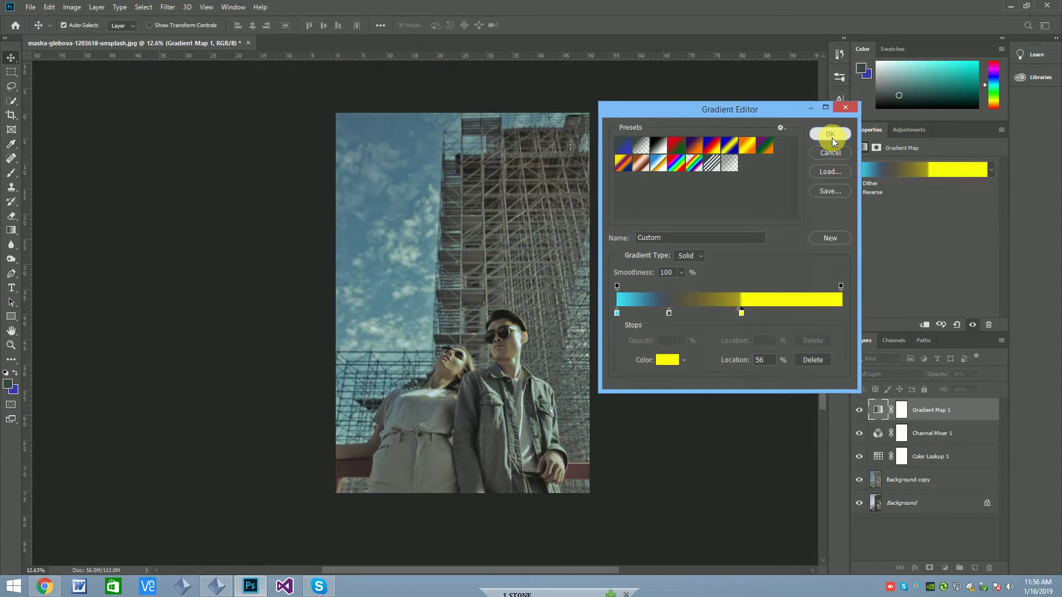
- Accept the refined gradient and make Gradient Map 1 visible again
left_click(829, 135)
left_click(859, 410)
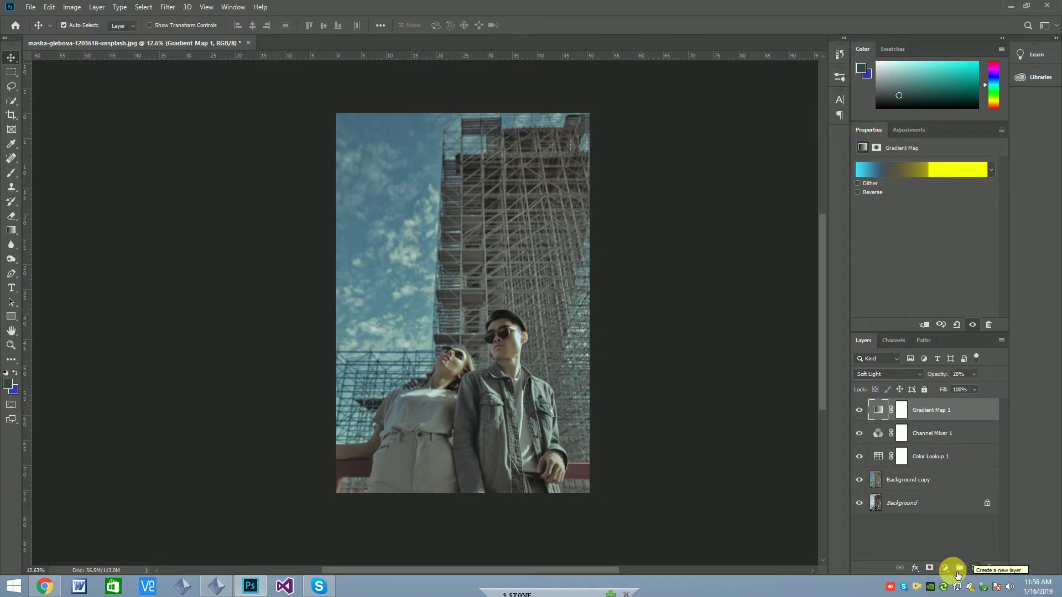
left_click(945, 568)
- Add a Curves layer with a lifted black point, lowered highlights and a lowered midtone point
left_click(962, 428)
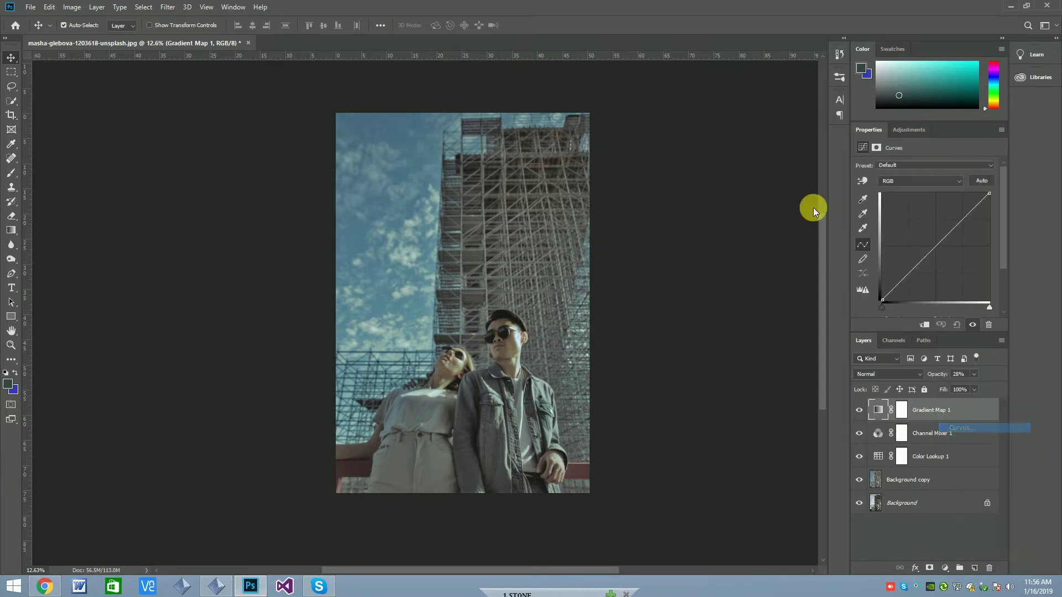
left_click_drag(885, 302, 883, 301)
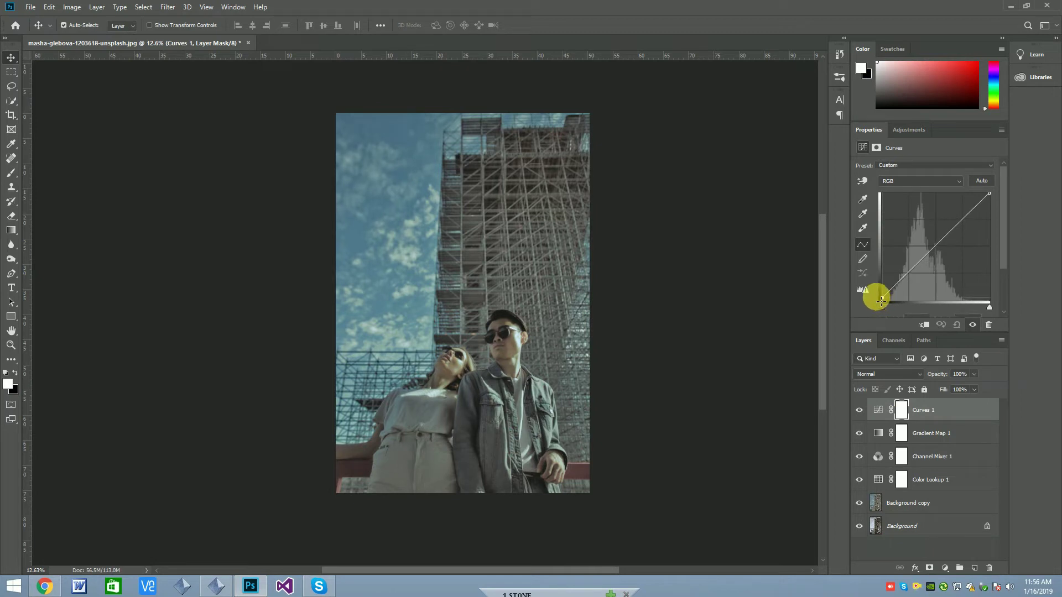
mouse_move(989, 192)
left_mouse_down()
mouse_move(998, 206)
mouse_move(964, 232)
left_mouse_up()
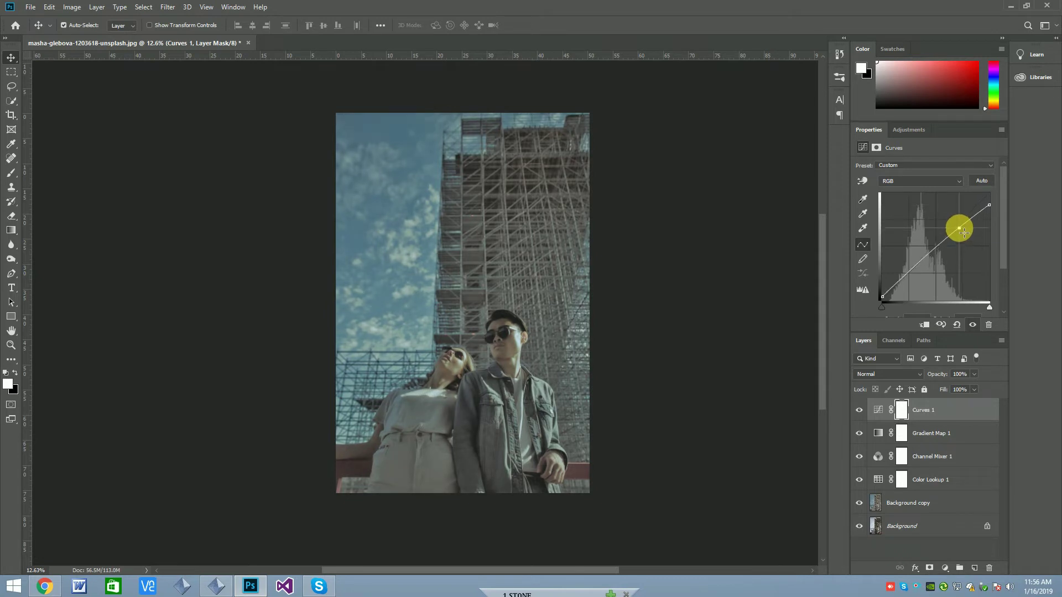
left_click(928, 266)
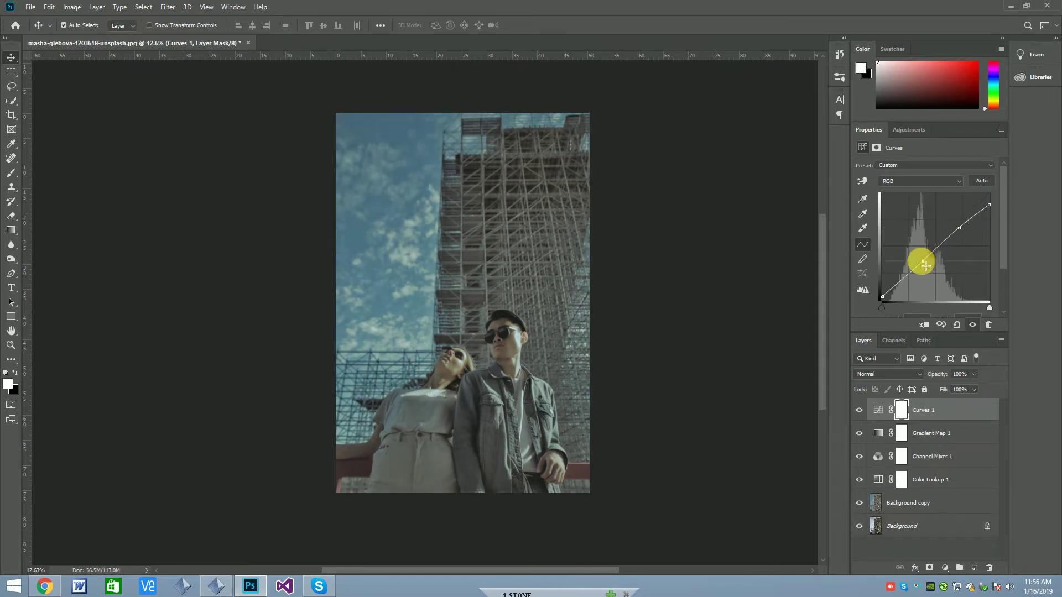
left_click_drag(924, 265, 925, 268)
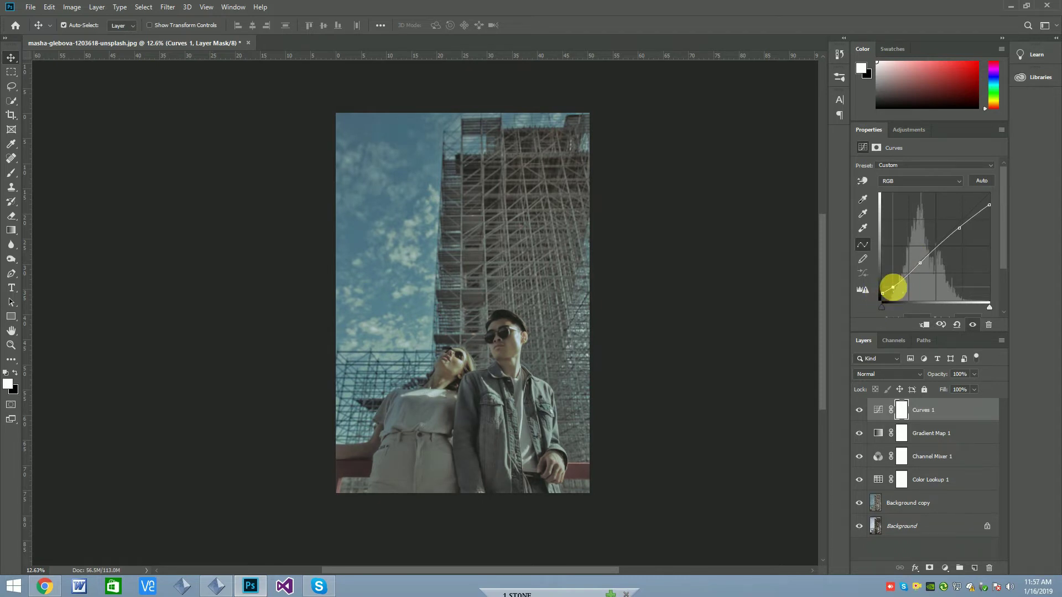
- Nudge the curve's white endpoint inward, then close the Curves properties
left_click(989, 206)
left_click_drag(993, 205, 990, 201)
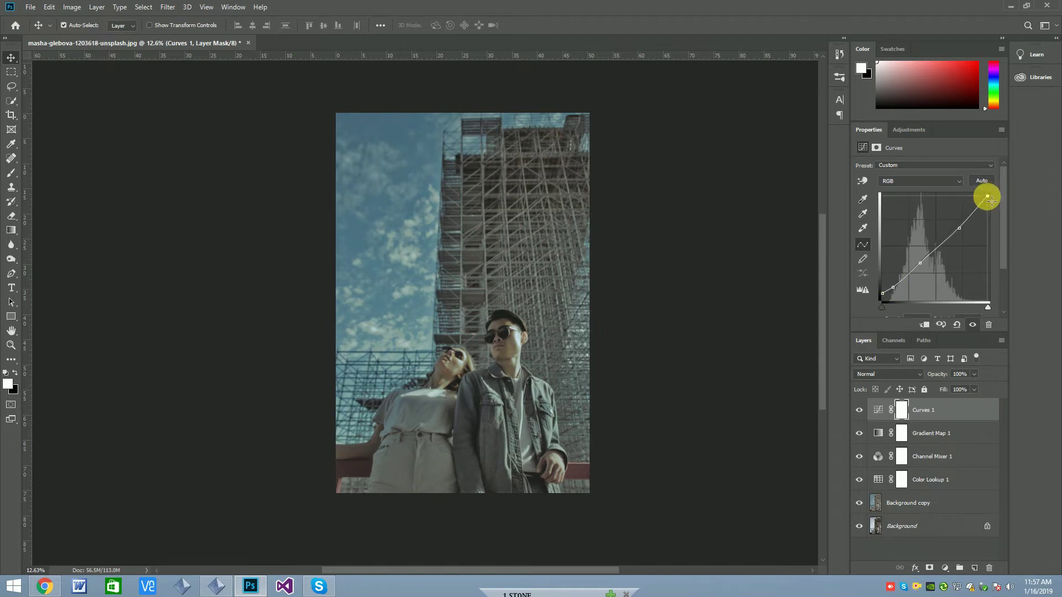
left_click(961, 227)
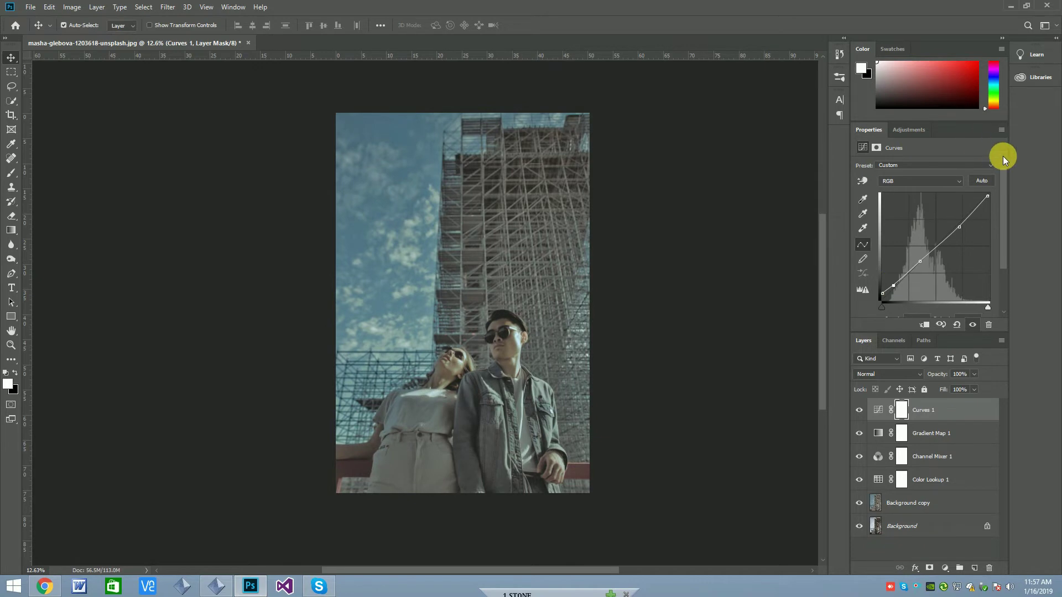
left_click(1001, 129)
left_click(950, 255)
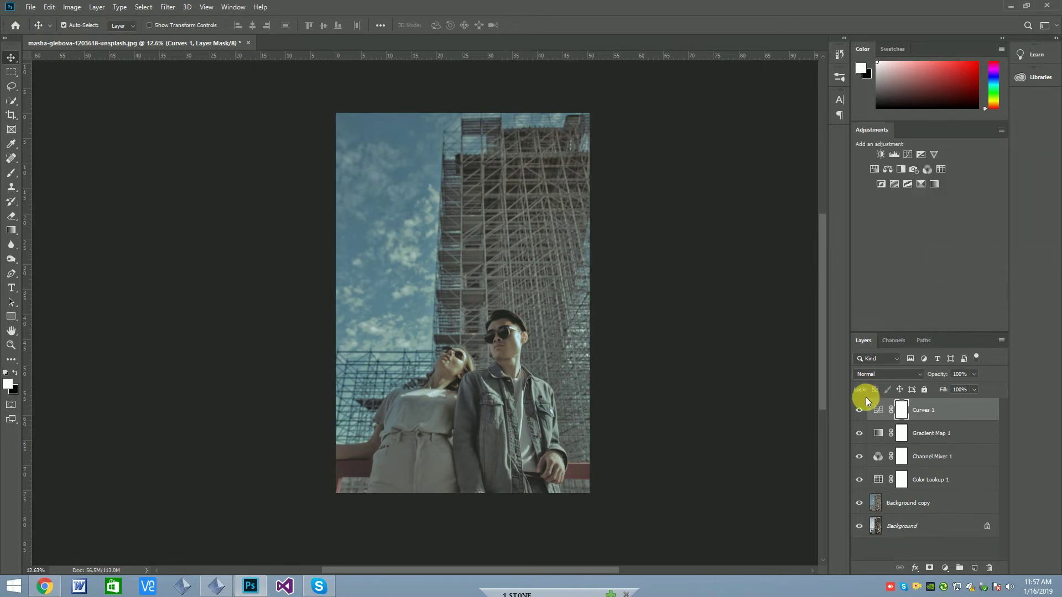
- Add an empty Layer 1 above Curves 1 at the top of the stack
scroll(422, 360, "up", 3)
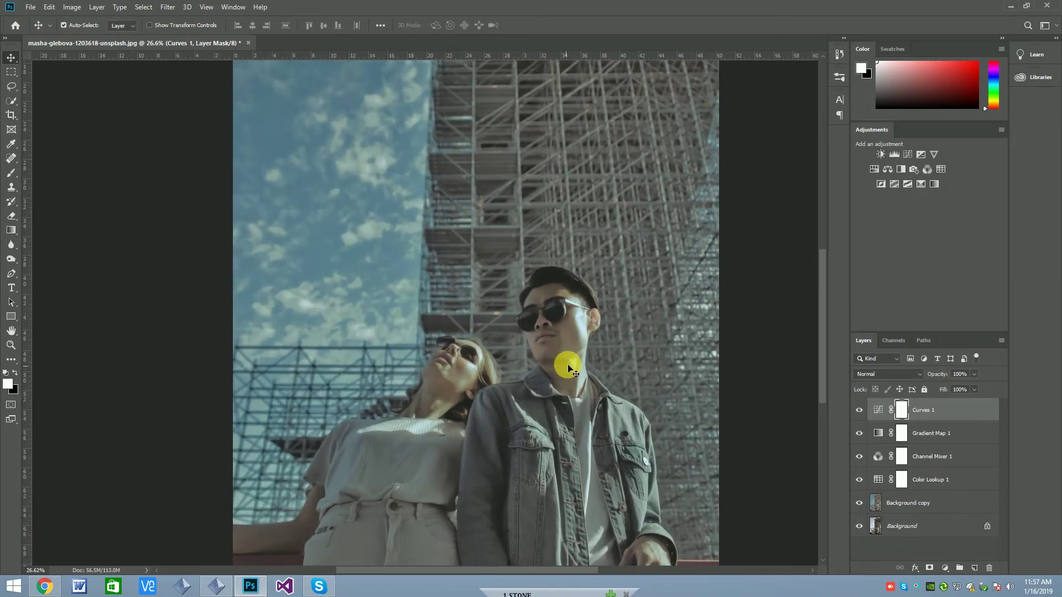
scroll(462, 287, "down", 2)
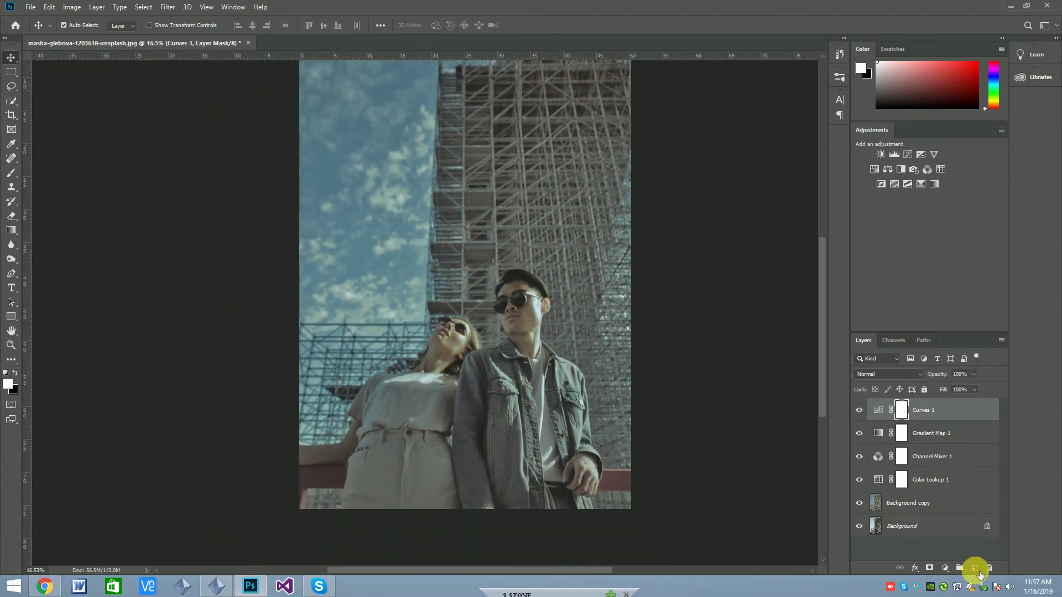
left_click(975, 568)
left_click(49, 7)
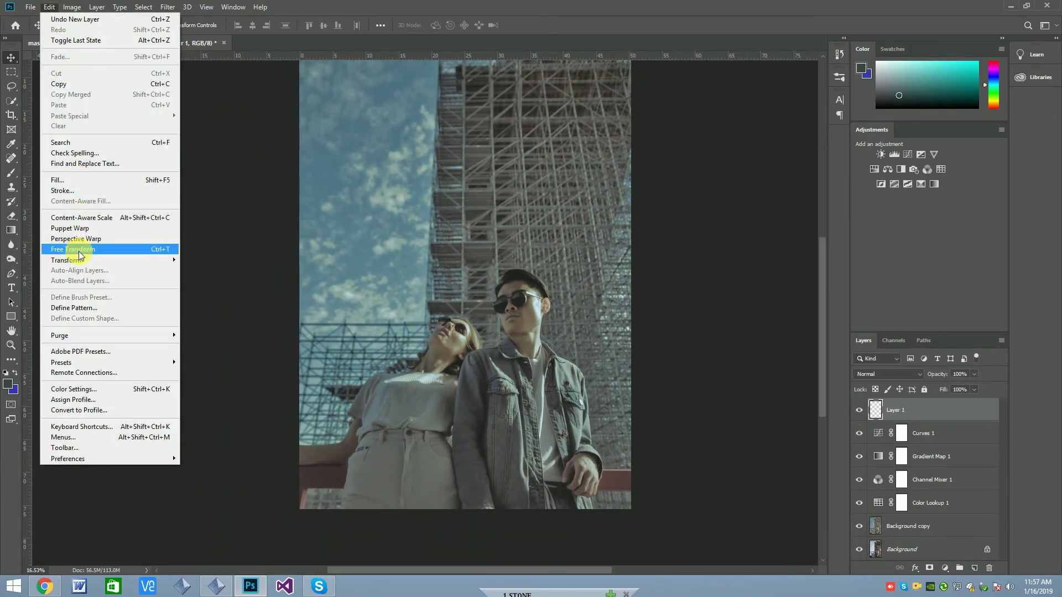
- Fill Layer 1 with 50% gray and set its blend mode to Overlay
left_click(62, 180)
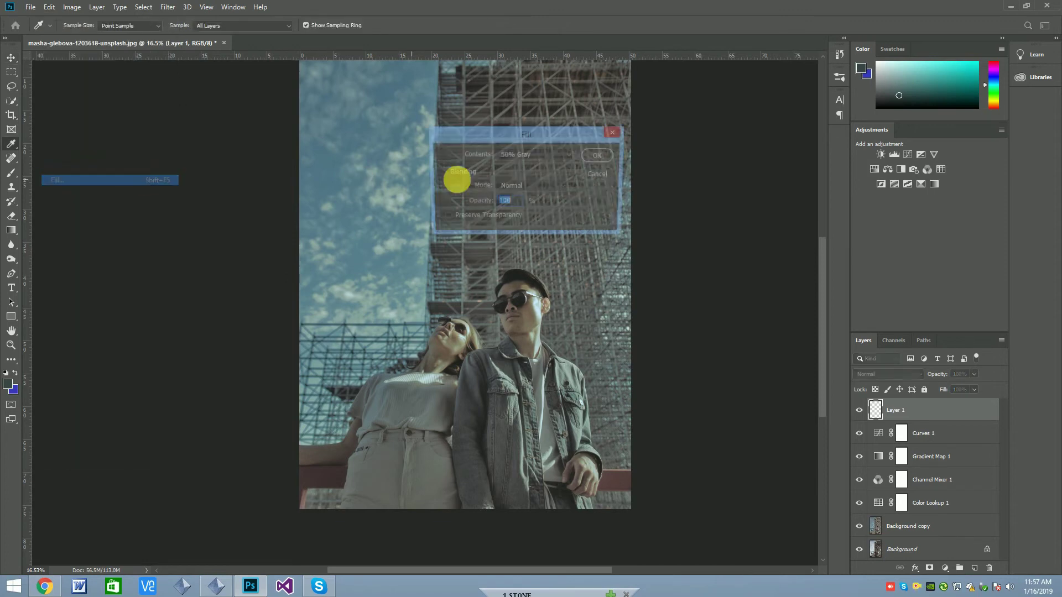
left_click(601, 155)
key("v")
left_click(874, 374)
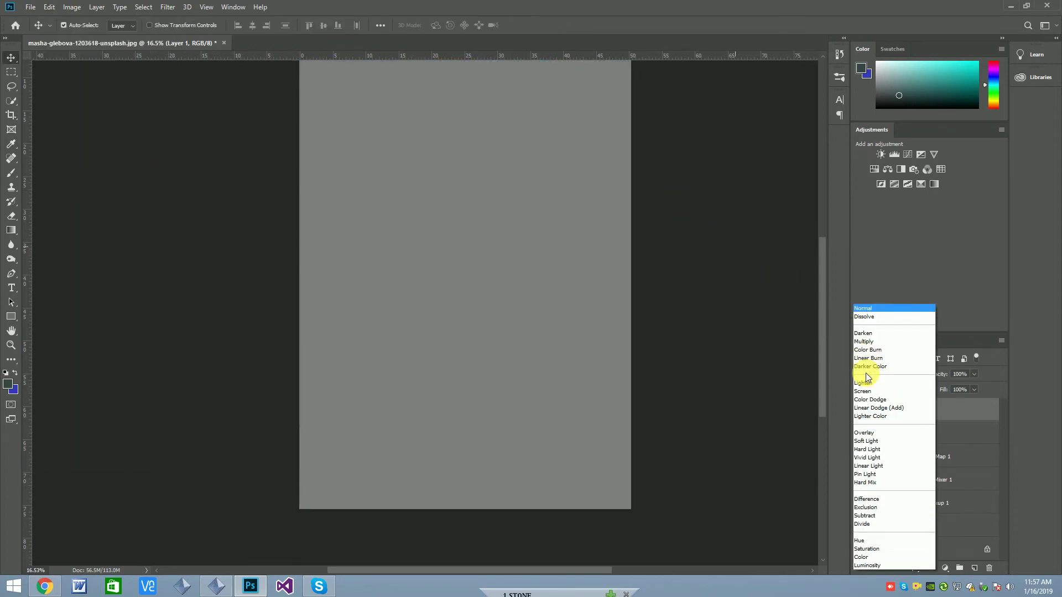
left_click(863, 432)
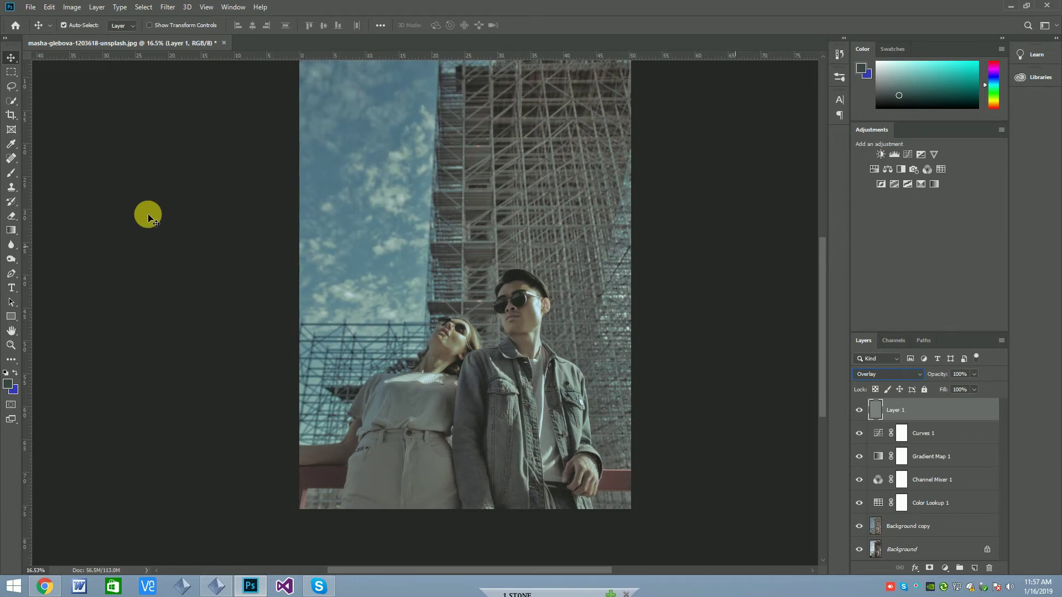
right_click(13, 256)
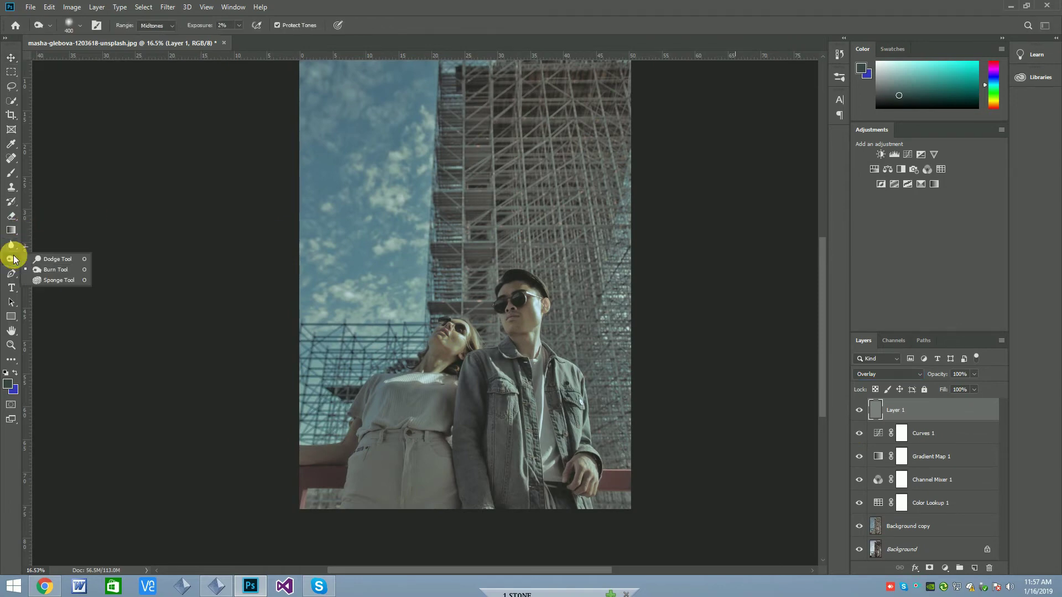
- With the Dodge Tool, lighten the man's cap, hair and chest
left_click(61, 250)
scroll(487, 332, "up", 1)
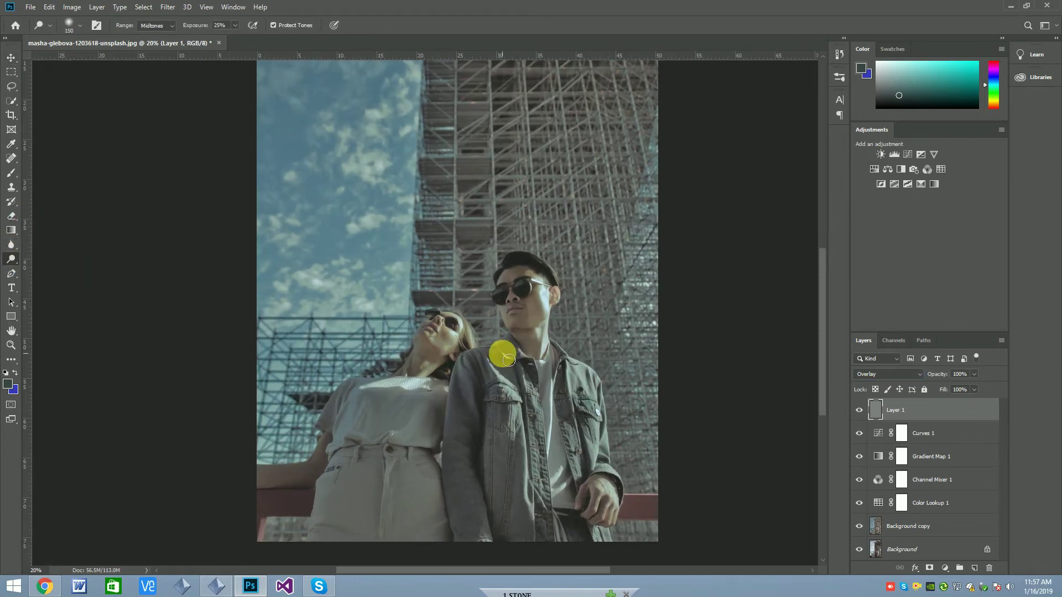
scroll(509, 360, "up", 1)
mouse_move(530, 251)
left_mouse_down()
mouse_move(489, 264)
mouse_move(534, 242)
mouse_move(569, 260)
left_mouse_up()
key("bracketleft")
key("bracketleft")
key("bracketright")
scroll(557, 332, "down", 1)
left_click(528, 416)
left_click_drag(528, 416, 559, 505)
- Lighten the woman's shoulder, neck and chest, lower exposure to 14%, and brighten the clothing
key("bracketright")
left_click_drag(410, 381, 486, 340)
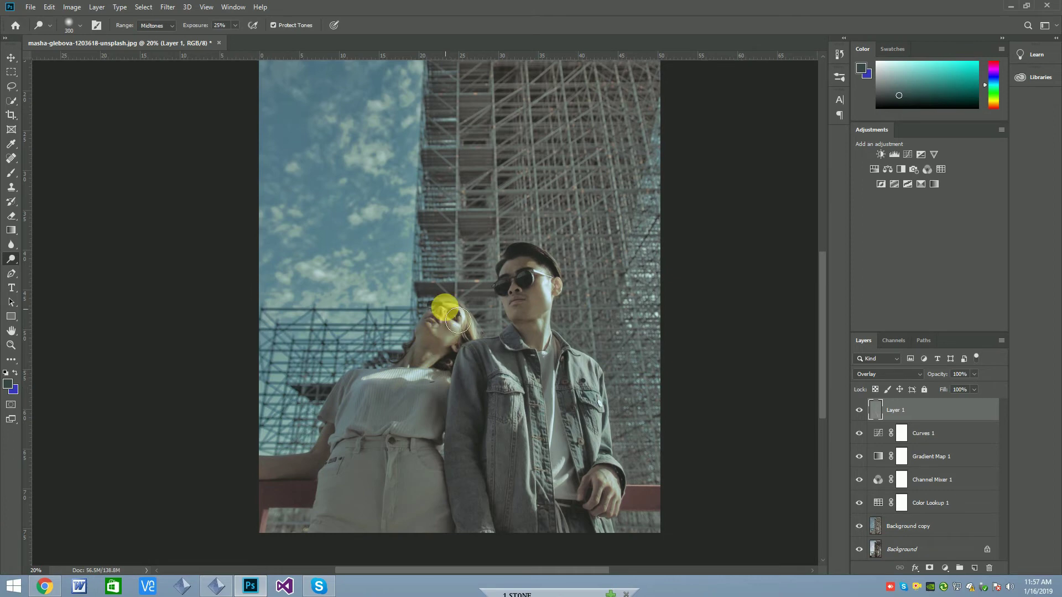
key("bracketright")
key("bracketright")
key("bracketright")
mouse_move(486, 340)
left_mouse_down()
mouse_move(369, 417)
mouse_move(449, 457)
left_mouse_up()
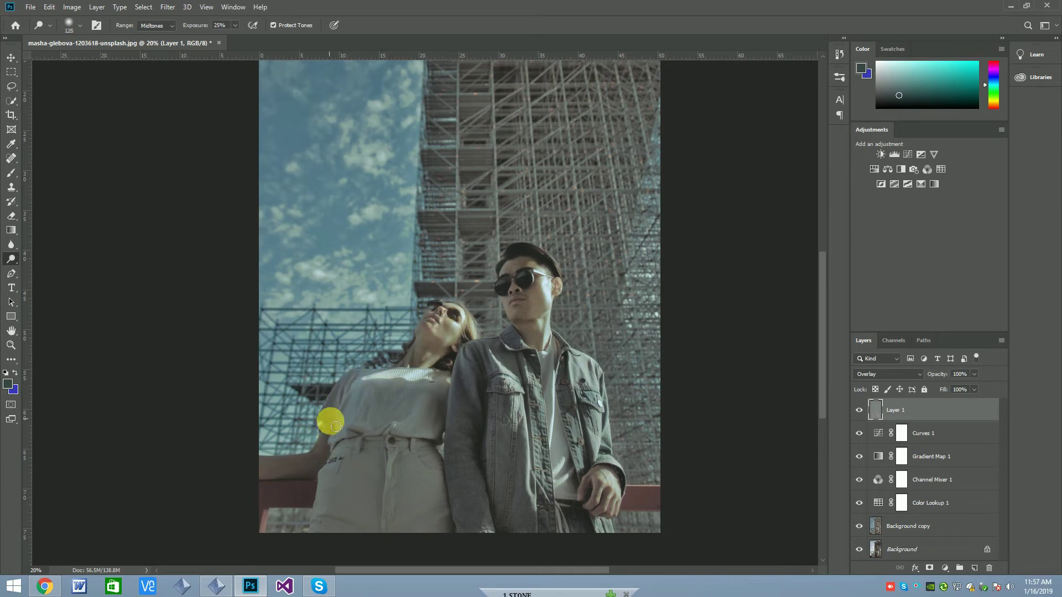
key("bracketleft")
key("bracketleft")
key("bracketleft")
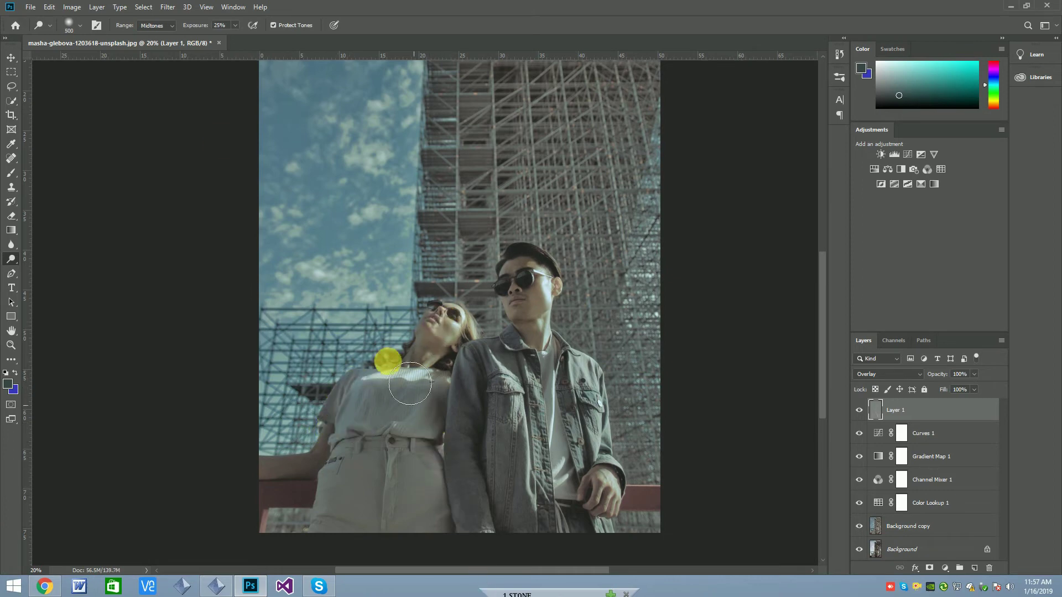
left_click(235, 25)
left_click_drag(234, 37, 231, 37)
key("bracketleft")
- With a smaller brush, lighten the man's face from forehead to chin
key("bracketleft")
mouse_move(346, 562)
left_mouse_down()
mouse_move(513, 433)
mouse_move(477, 455)
left_mouse_up()
key("bracketleft")
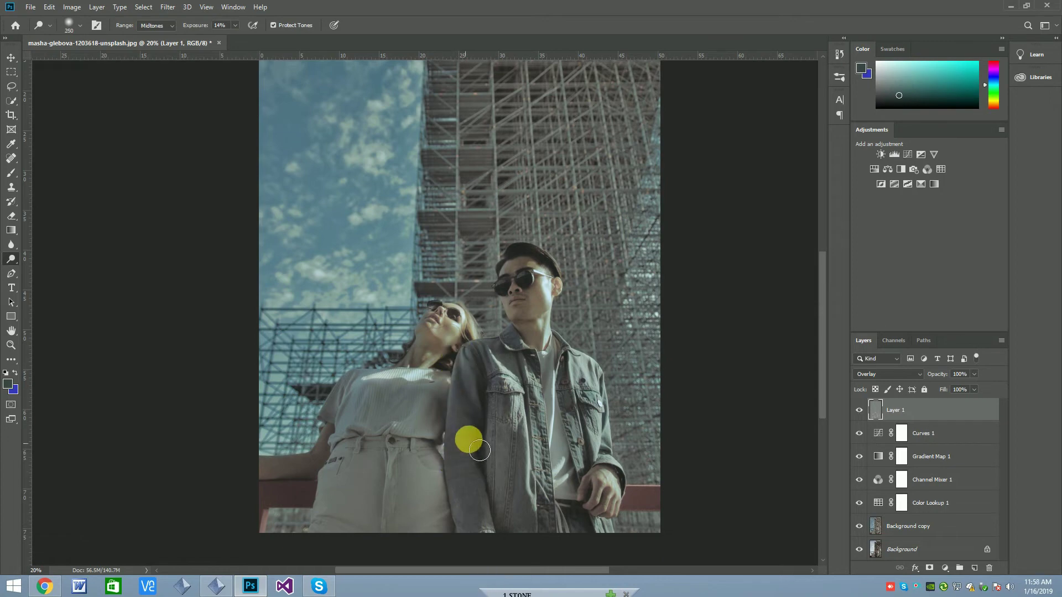
key("bracketleft")
key("bracketleft")
key("bracketleft")
scroll(528, 272, "up", 1)
mouse_move(525, 270)
left_mouse_down()
mouse_move(510, 340)
mouse_move(437, 328)
mouse_move(398, 403)
mouse_move(351, 396)
mouse_move(372, 379)
mouse_move(372, 408)
mouse_move(400, 341)
mouse_move(431, 334)
mouse_move(400, 315)
mouse_move(562, 273)
mouse_move(581, 308)
mouse_move(576, 373)
mouse_move(633, 428)
left_mouse_up()
key("bracketright")
key("bracketleft")
key("bracketright")
- With a very large brush, brighten the sky left of the scaffolding
scroll(592, 320, "down", 2)
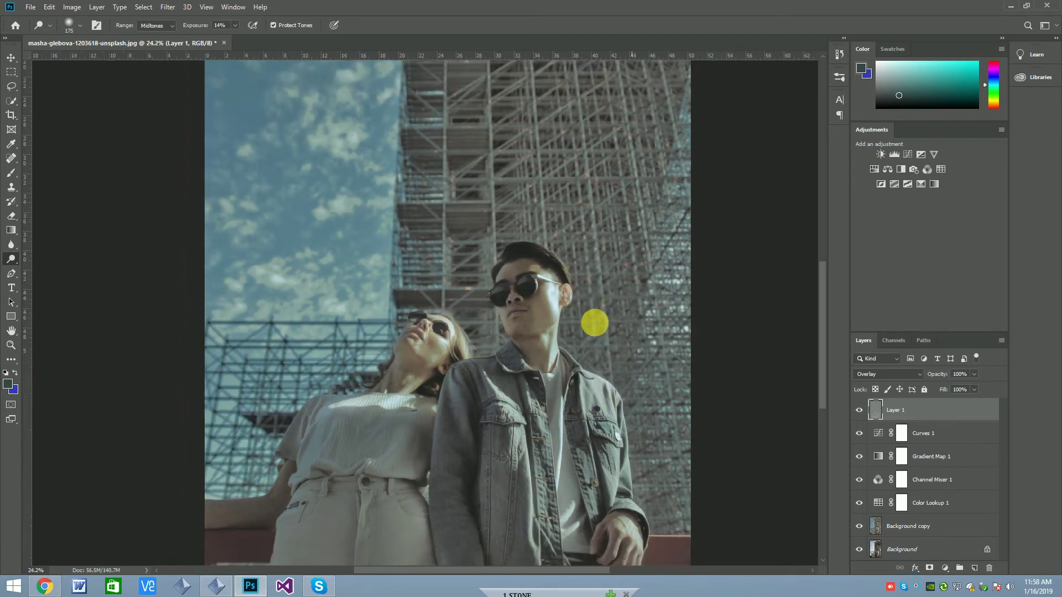
scroll(505, 350, "down", 2)
key("bracketright")
key("bracketright")
key("bracketright")
scroll(486, 367, "down", 1)
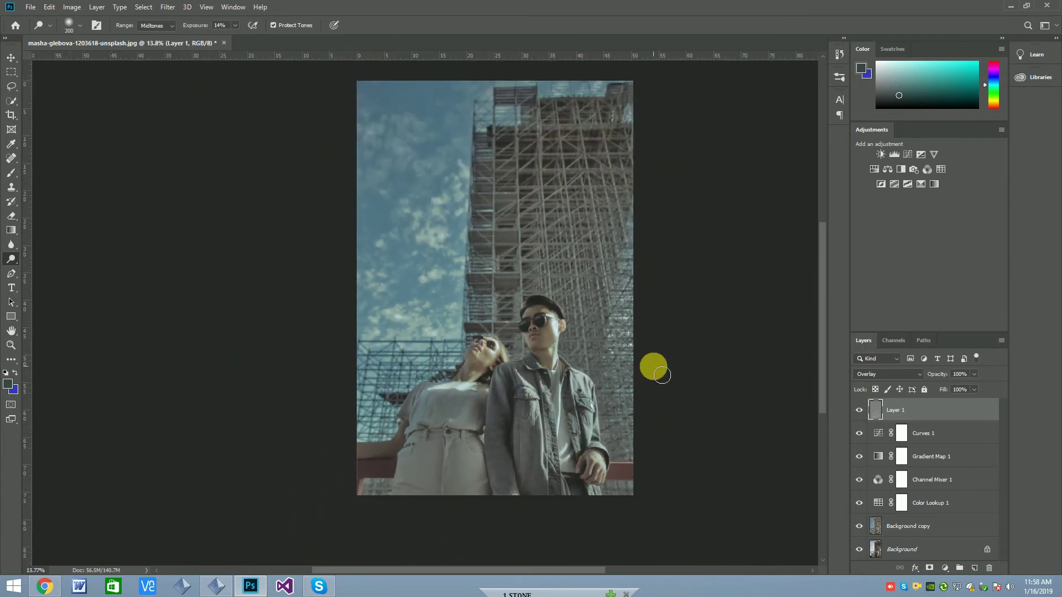
key("bracketright")
key("bracketright")
key("bracketright")
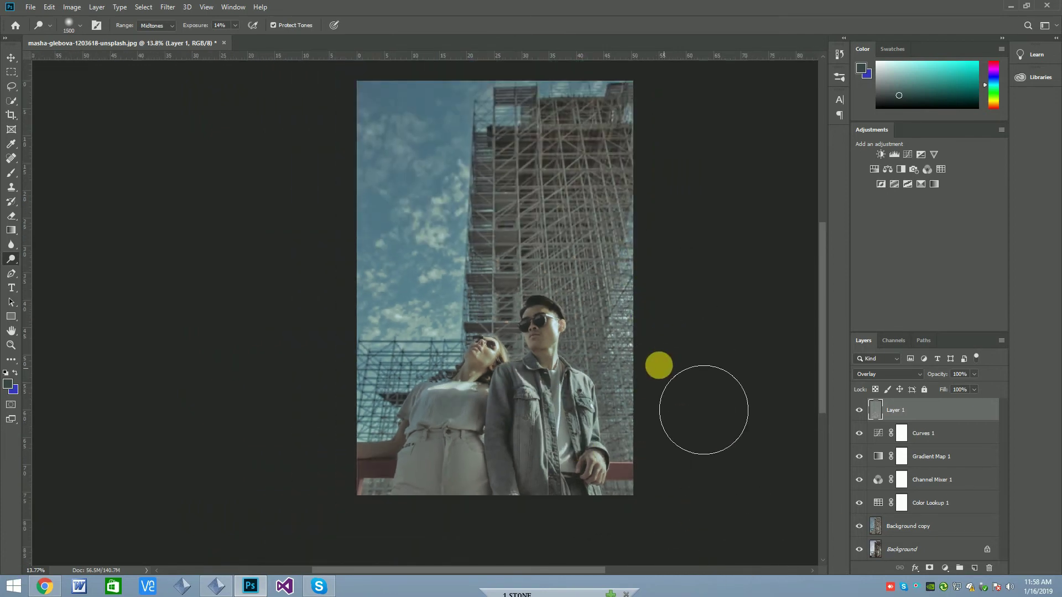
left_click_drag(363, 363, 415, 240)
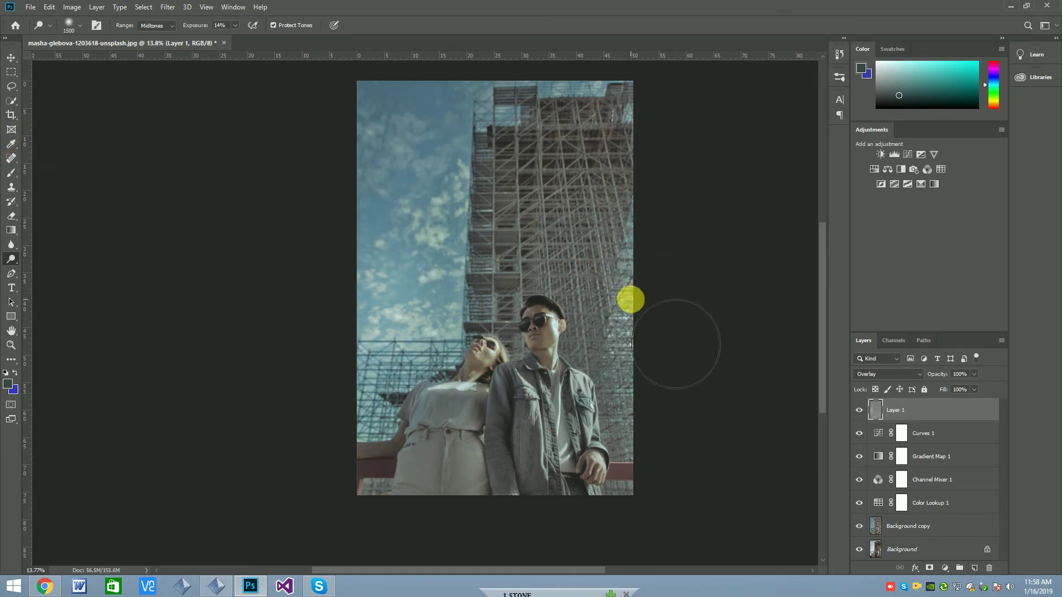
left_click_drag(13, 263, 39, 276)
scroll(439, 323, "up", 1)
- Darken the woman's shirt with an enlarged burn brush and raise exposure to 17%
key("bracketright")
key("bracketright")
key("bracketright")
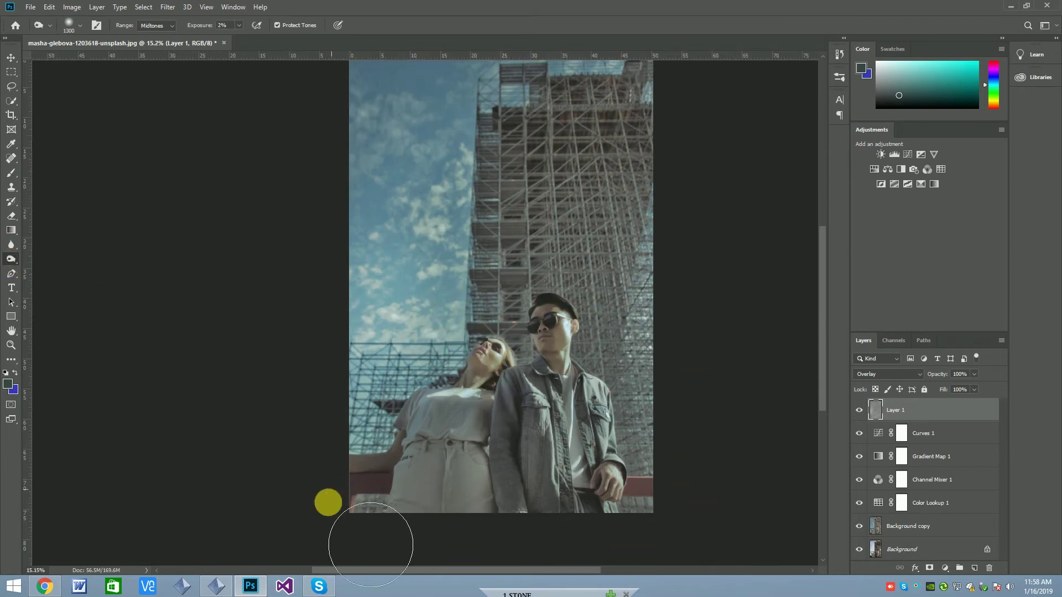
left_click_drag(346, 408, 416, 435)
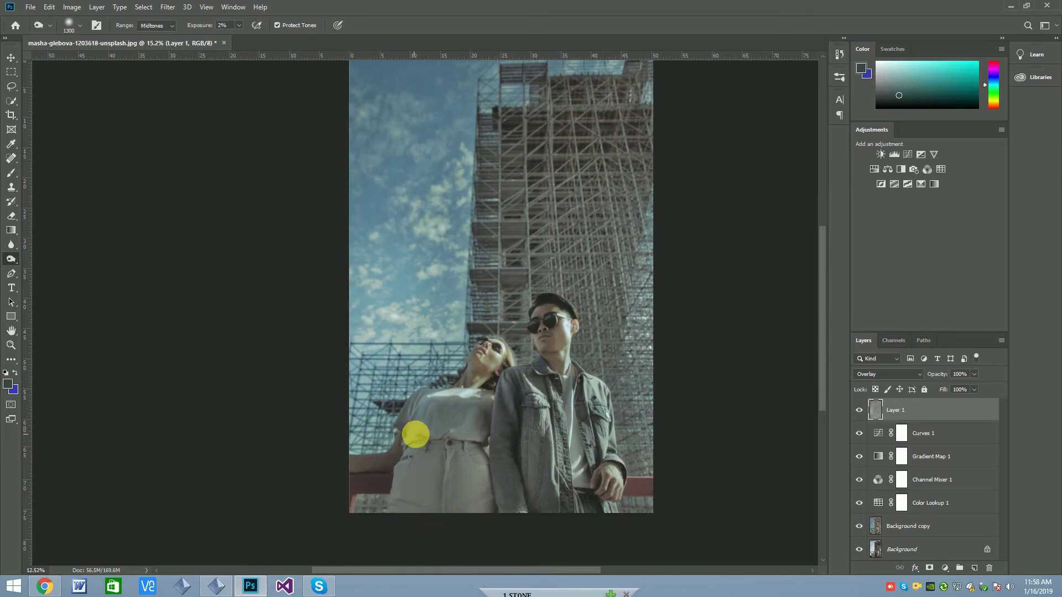
scroll(416, 435, "down", 1)
key("bracketright")
key("bracketright")
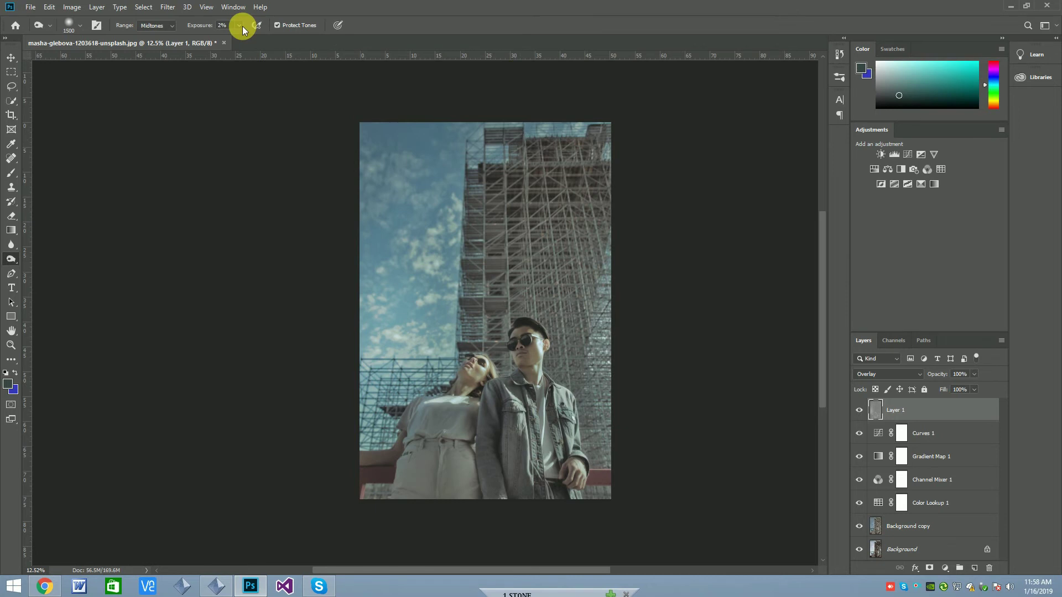
left_click_drag(243, 40, 251, 40)
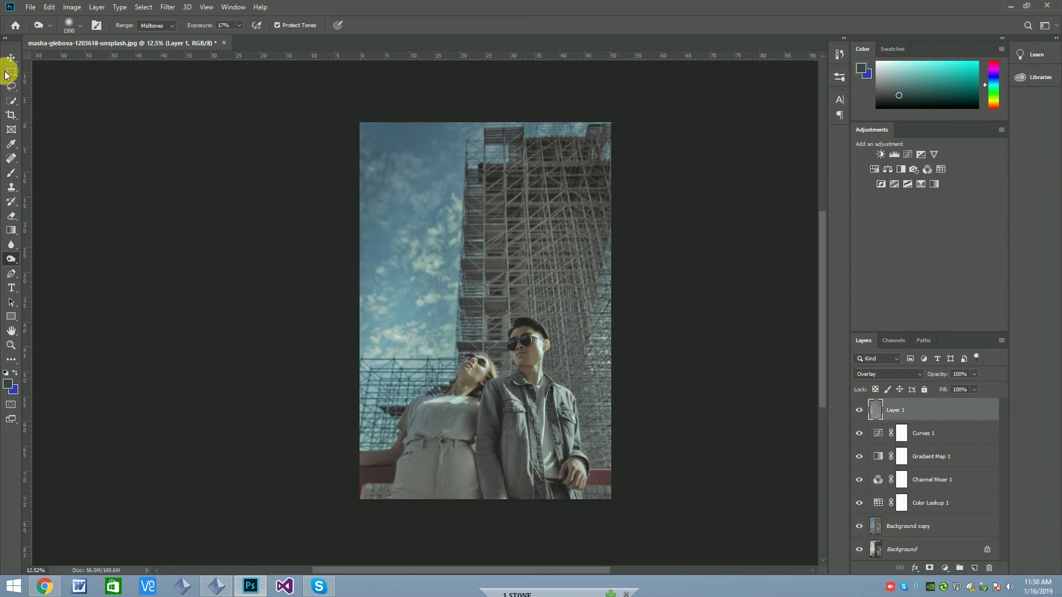
left_click(10, 57)
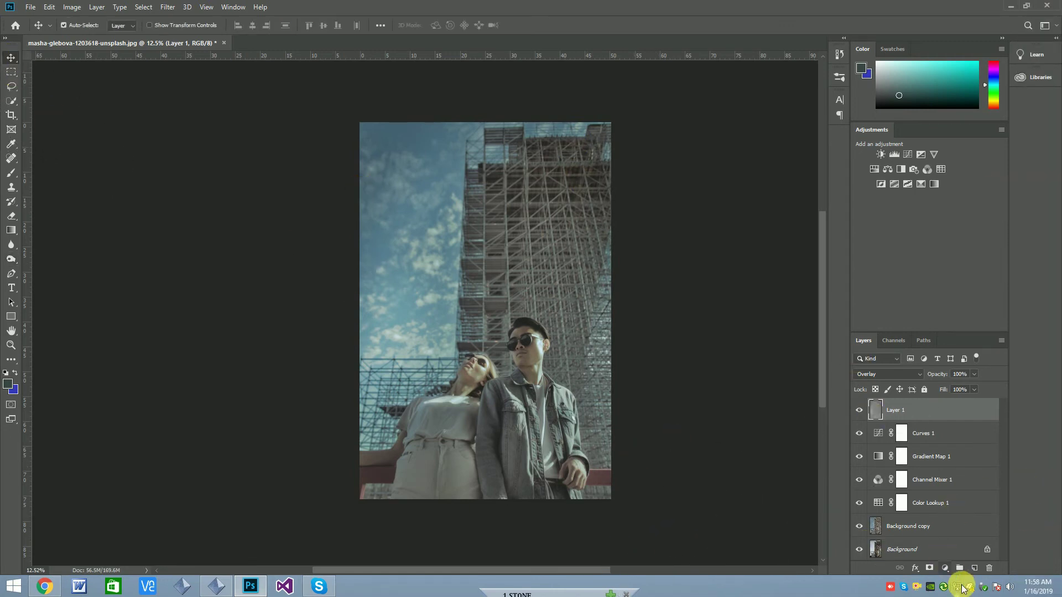
- Stamp all visible layers into a new Layer 2 and apply the Camera Raw Filter to it
left_click(860, 410)
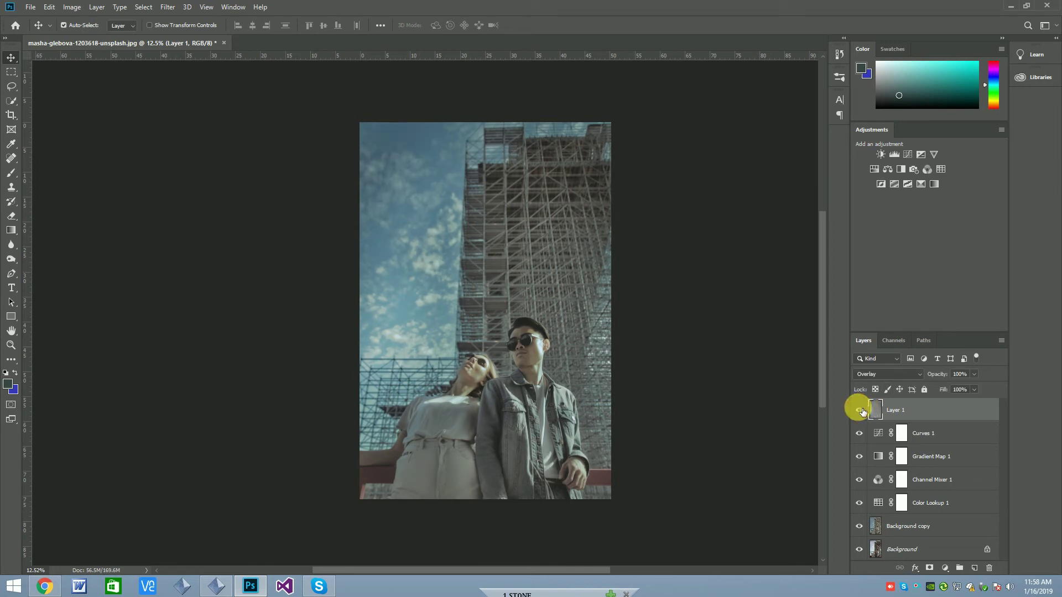
left_click(975, 568)
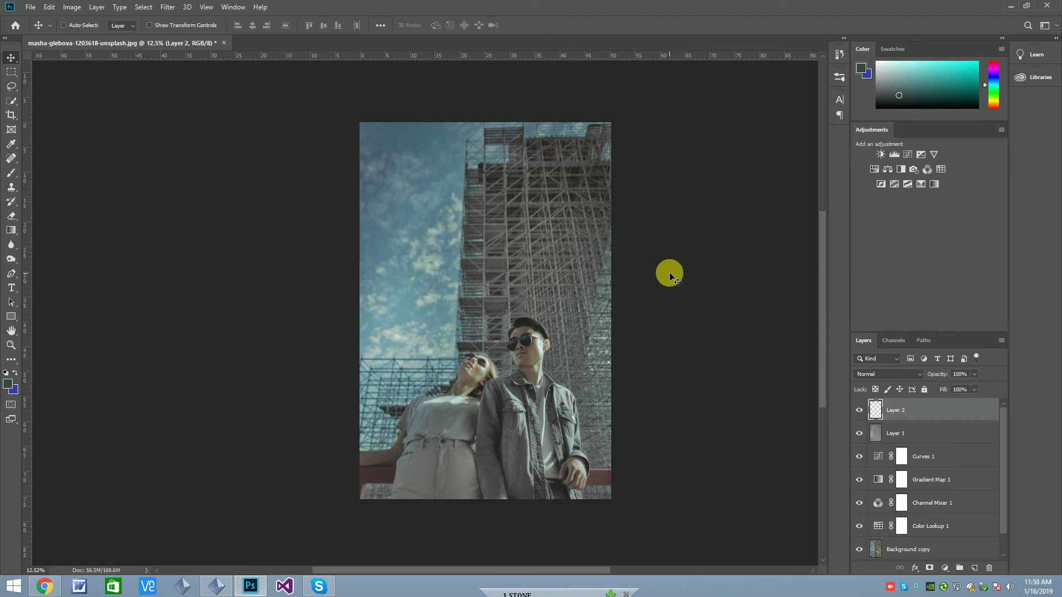
key("ctrl+alt+shift+e")
left_click(168, 6)
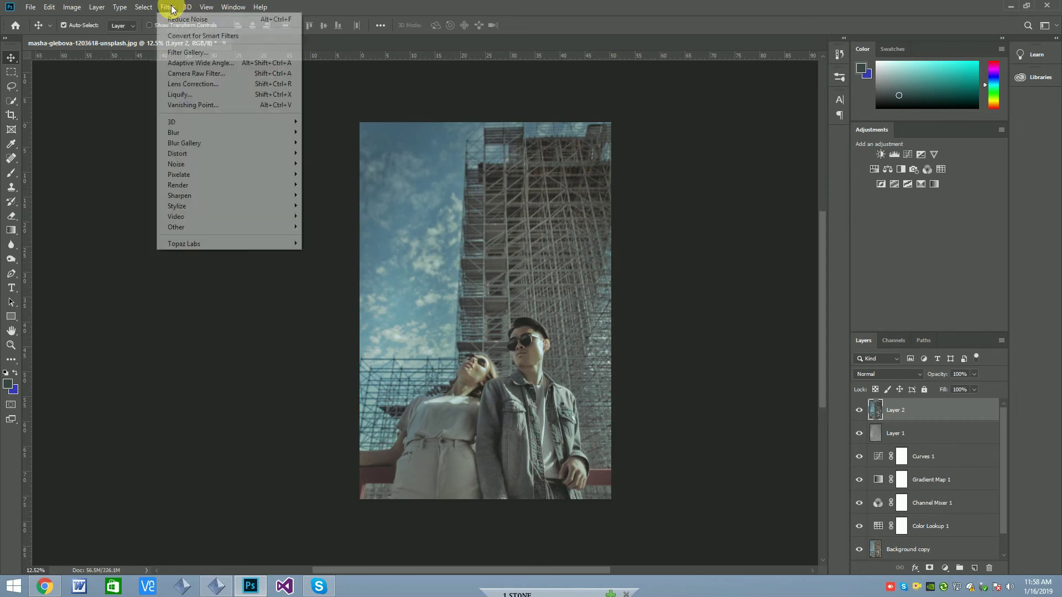
left_click(173, 73)
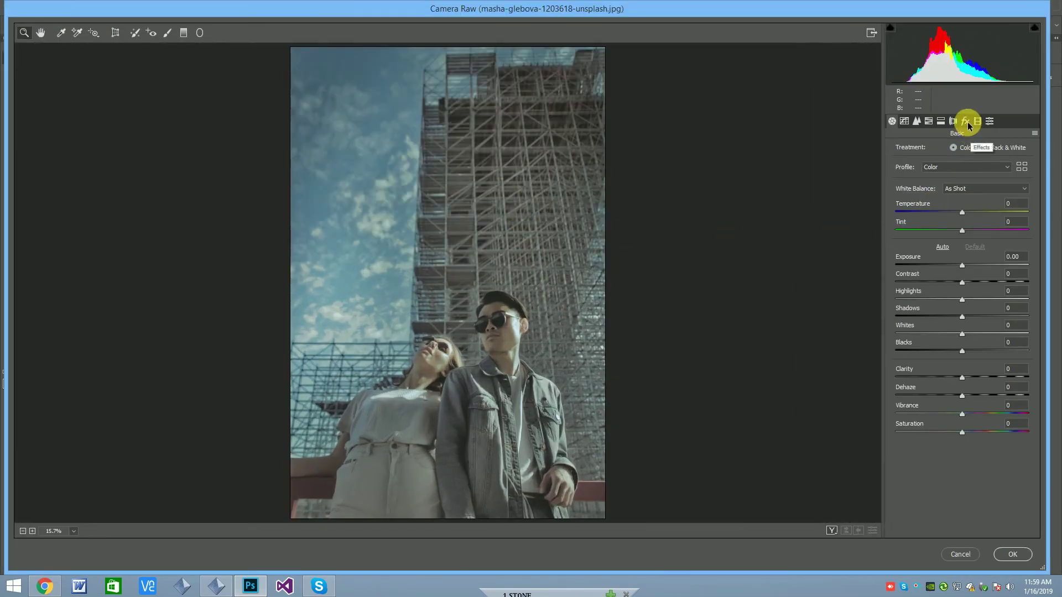
- Browse Camera Raw presets, leaving tone curve and sharpening presets at None
left_click(967, 122)
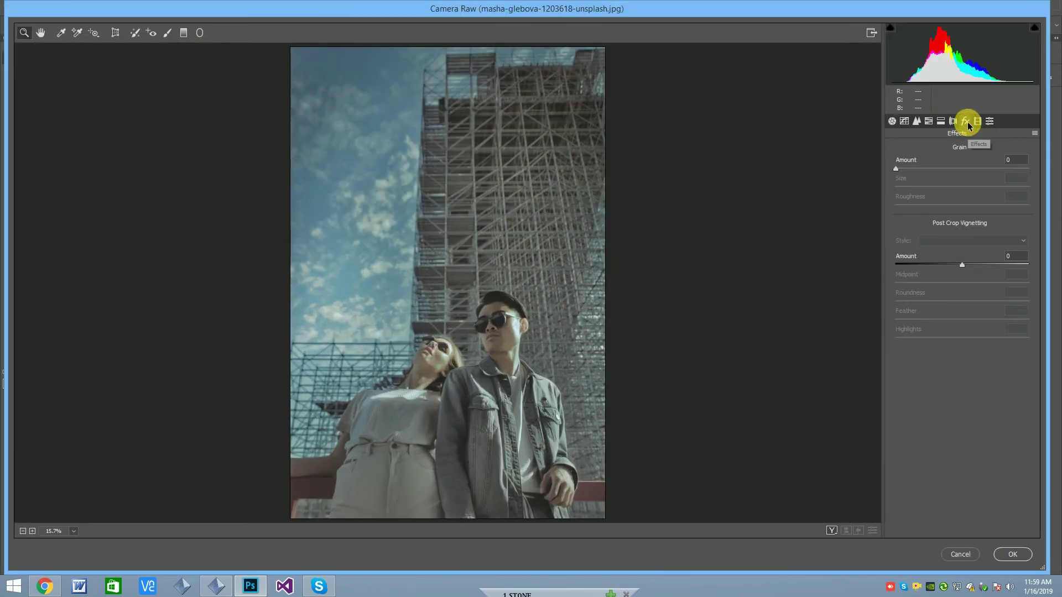
left_click(918, 122)
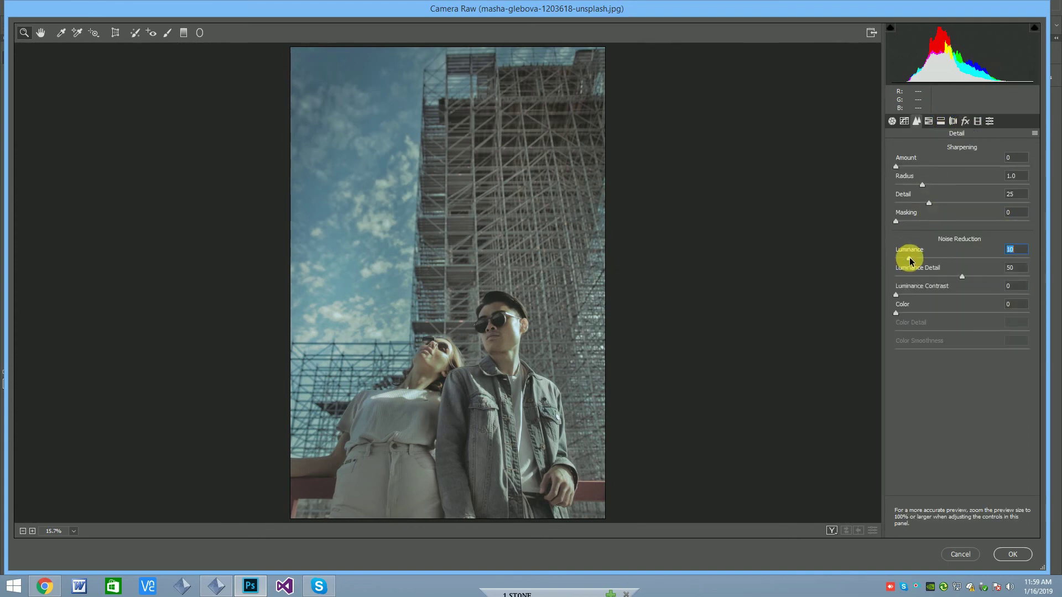
left_click(978, 121)
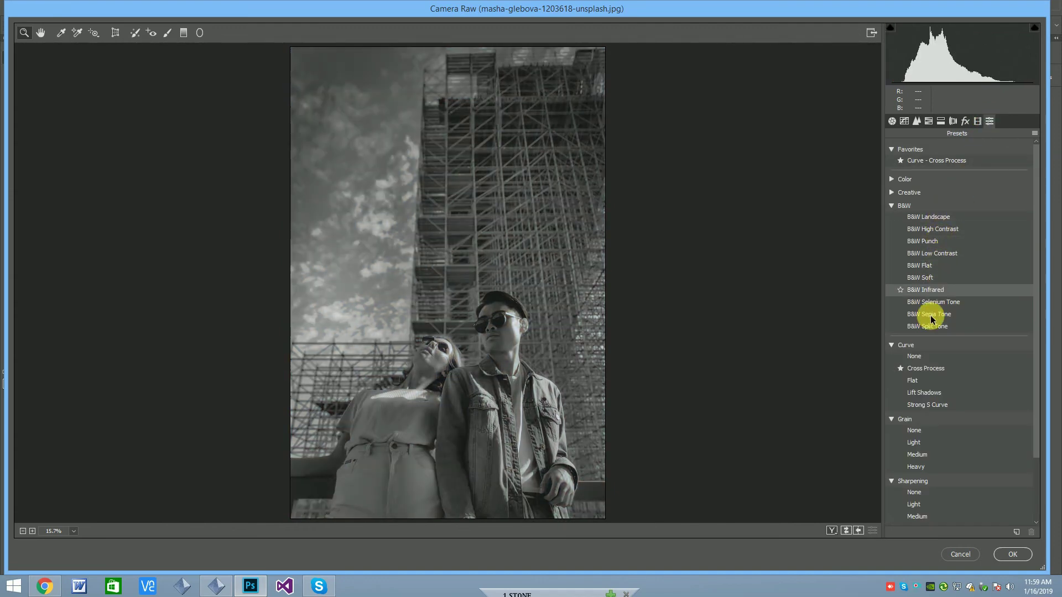
left_click(931, 355)
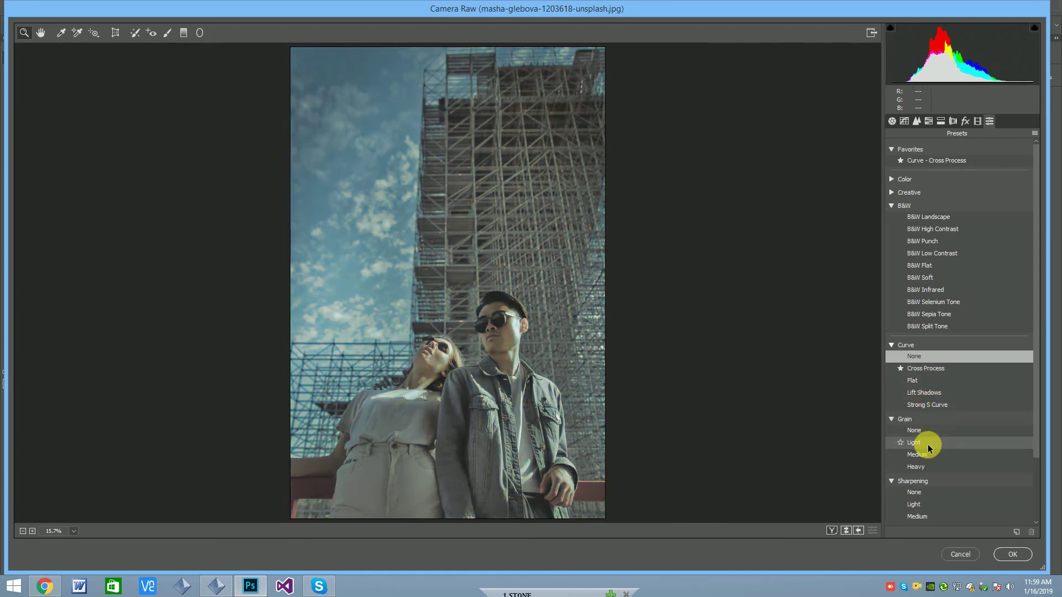
left_click(920, 516)
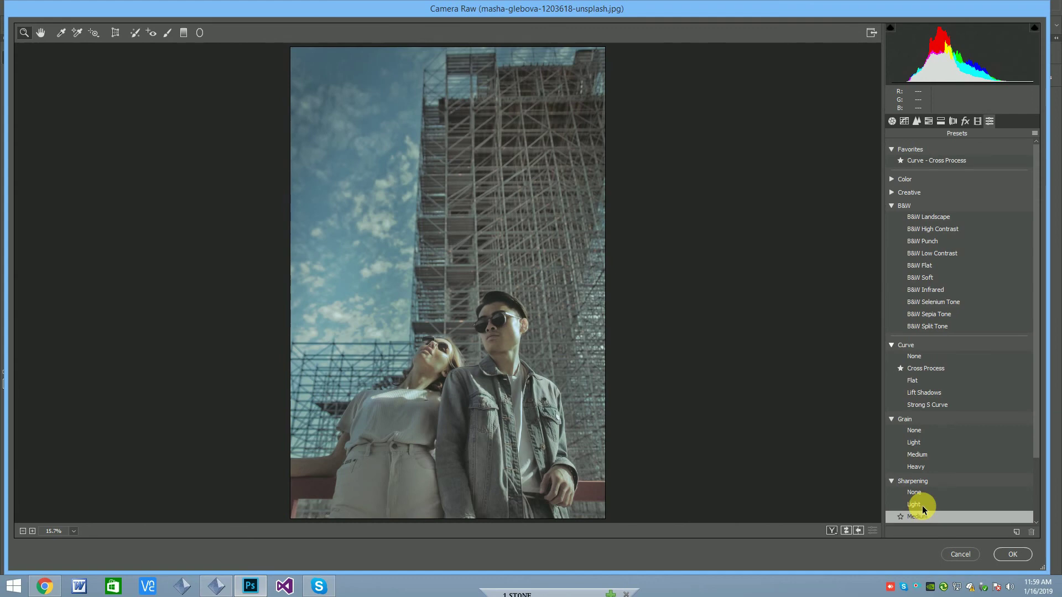
left_click(918, 494)
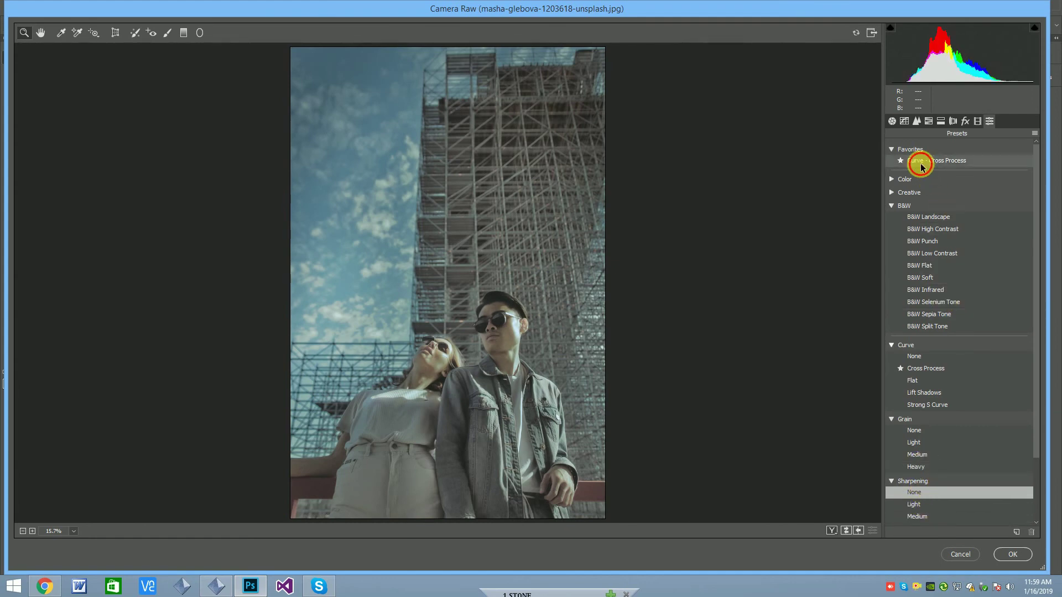
- Apply the Cross Process curve and Vivid colour presets and commit the filter
left_click(922, 163)
left_click(904, 180)
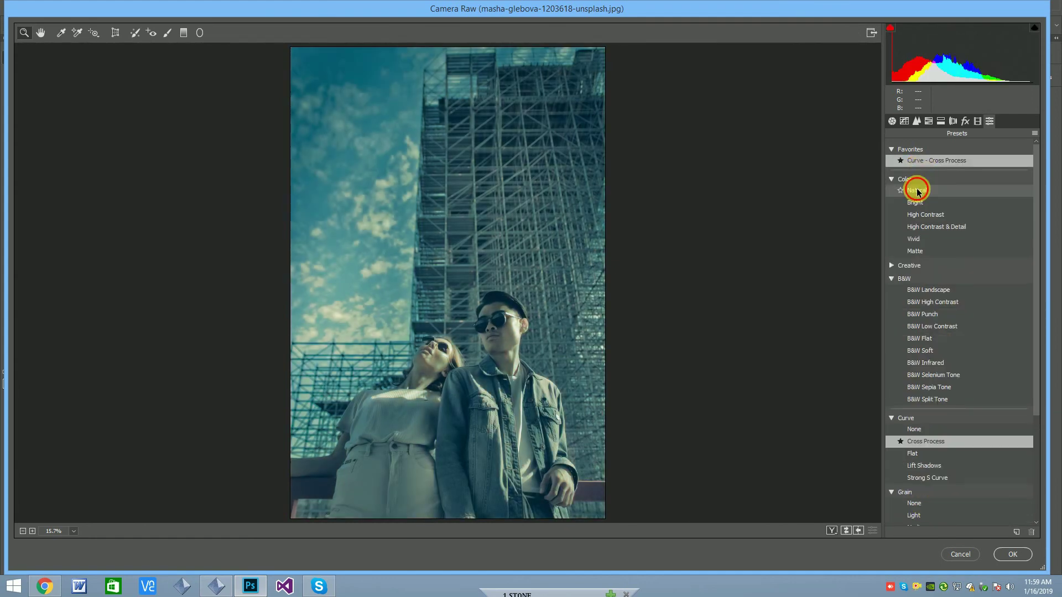
left_click(921, 202)
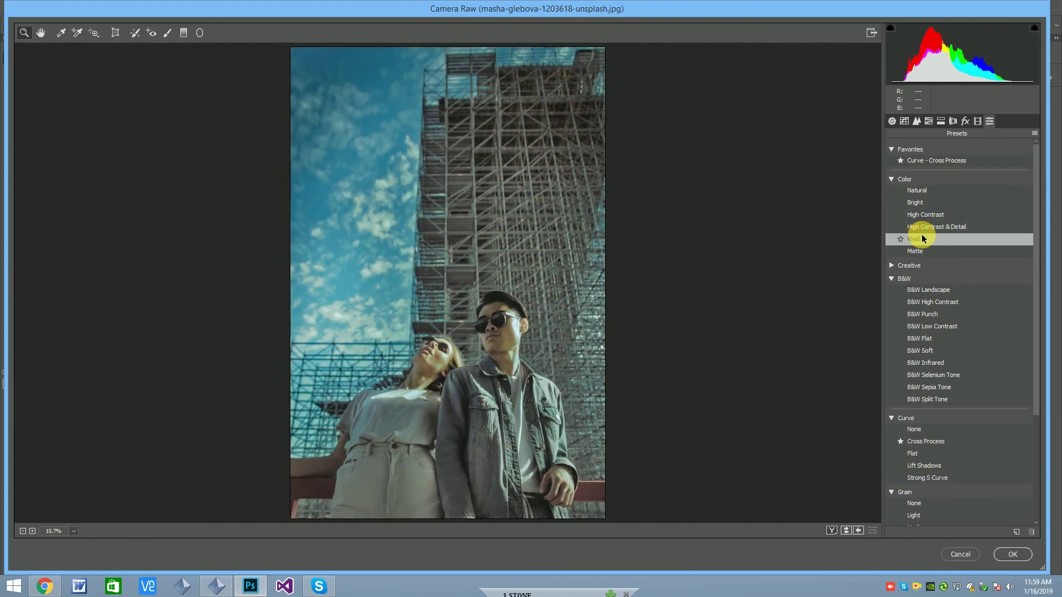
left_click(923, 237)
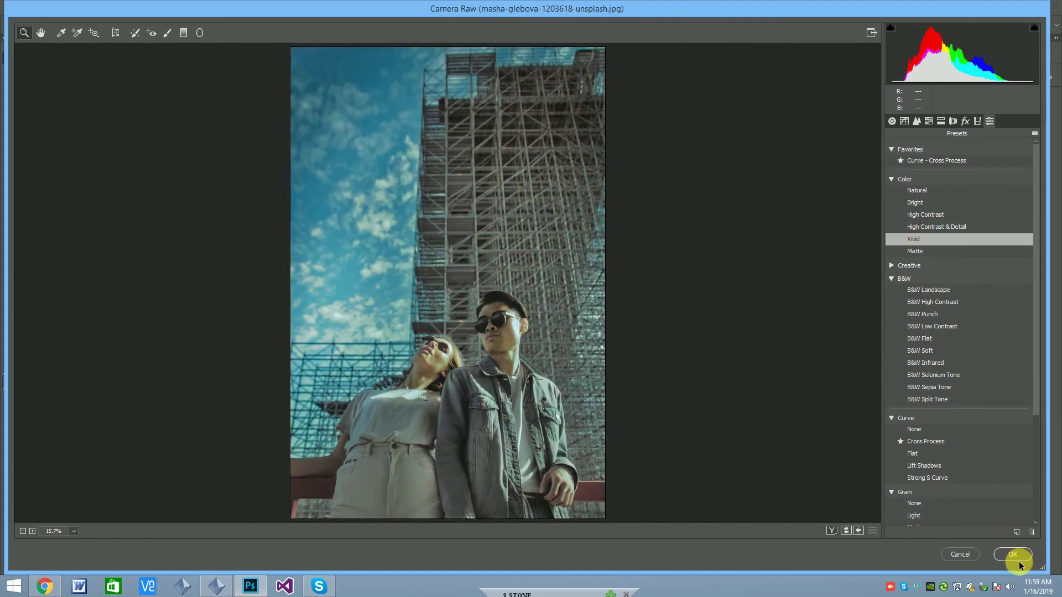
left_click(846, 530)
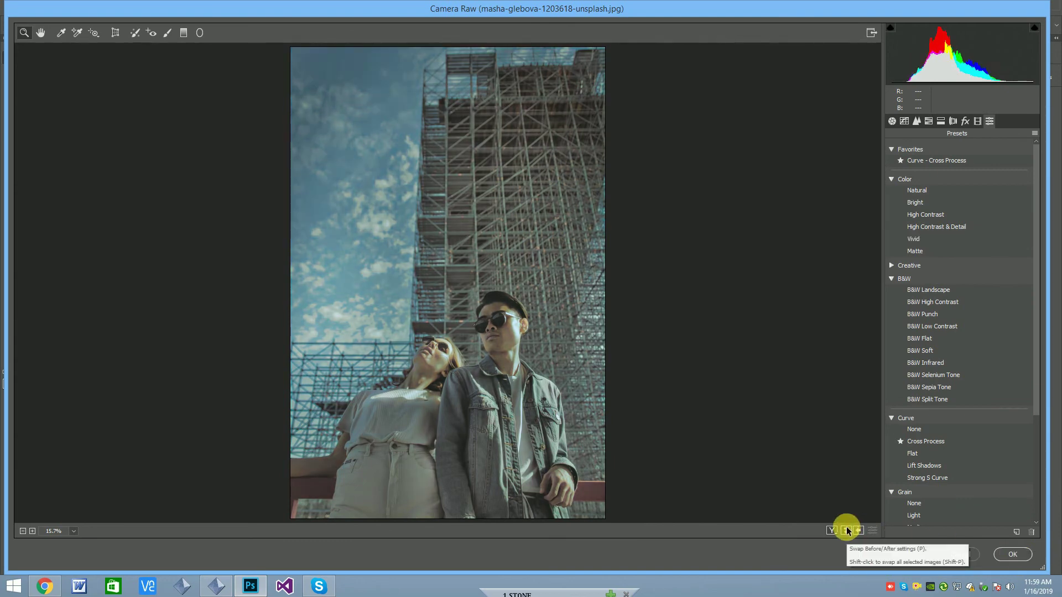
left_click(847, 531)
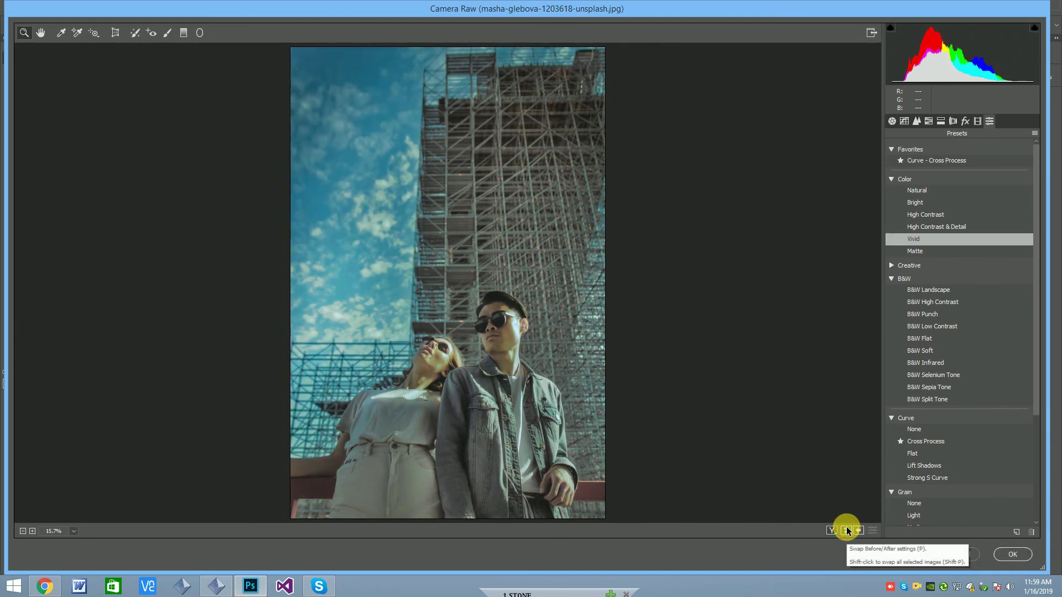
left_click(1012, 554)
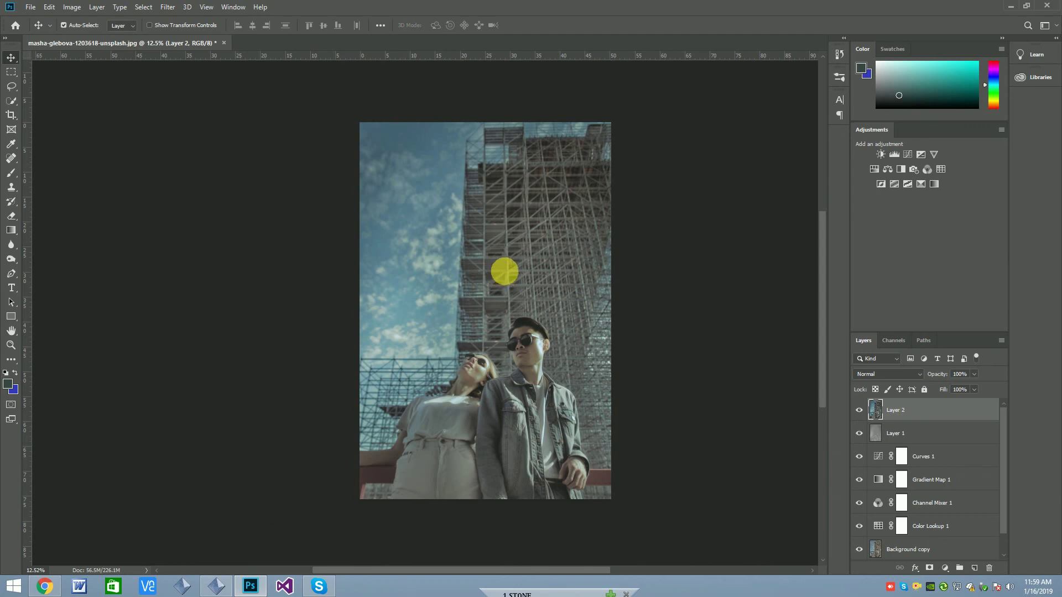
- Lower Layer 2's opacity to about 71% and stamp the result into Layer 3
scroll(553, 359, "up", 5)
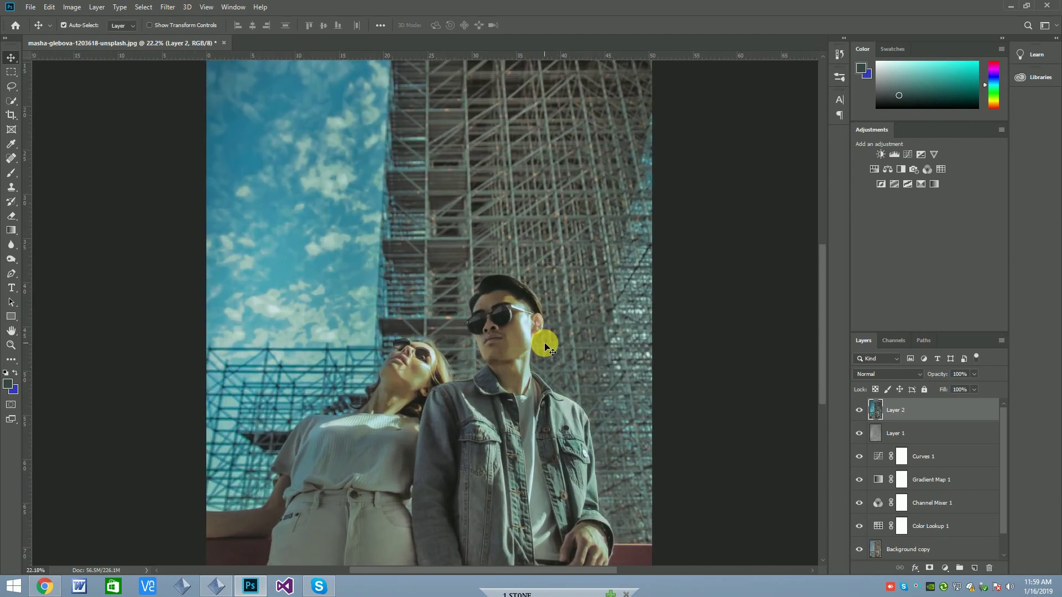
left_click(974, 374)
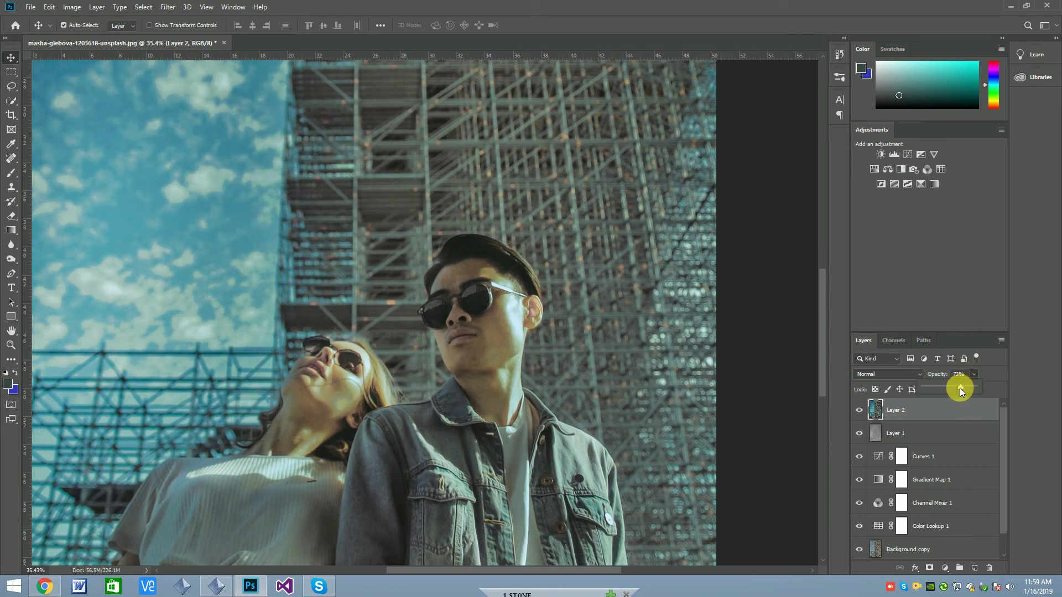
mouse_move(960, 387)
left_mouse_down()
mouse_move(925, 385)
mouse_move(964, 391)
left_mouse_up()
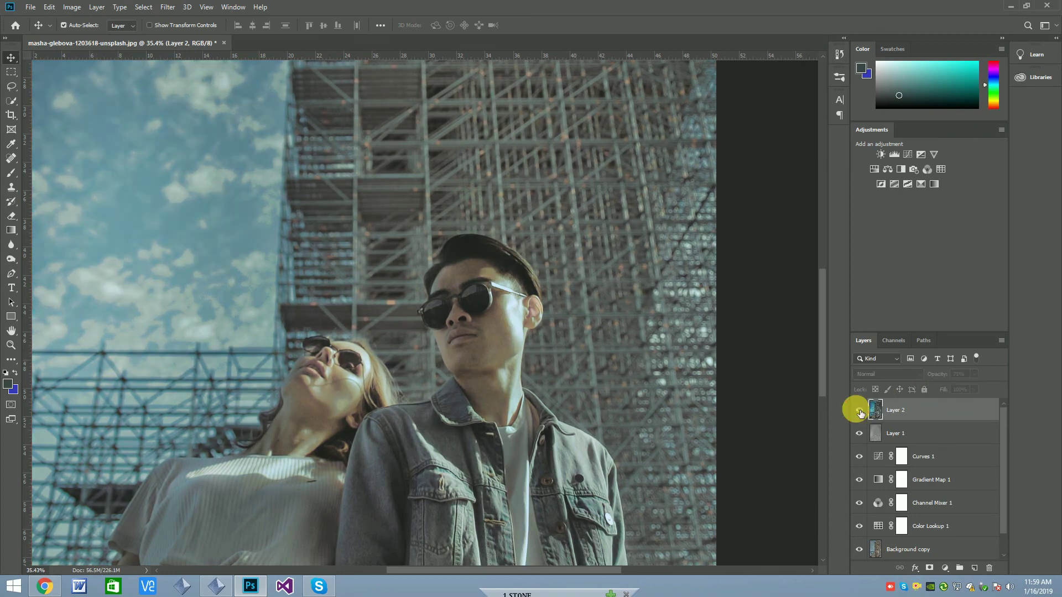
scroll(493, 242, "down", 3, "alt")
scroll(493, 242, "down", 3, "alt")
scroll(505, 299, "down", 2, "alt")
scroll(505, 298, "up", 1, "alt")
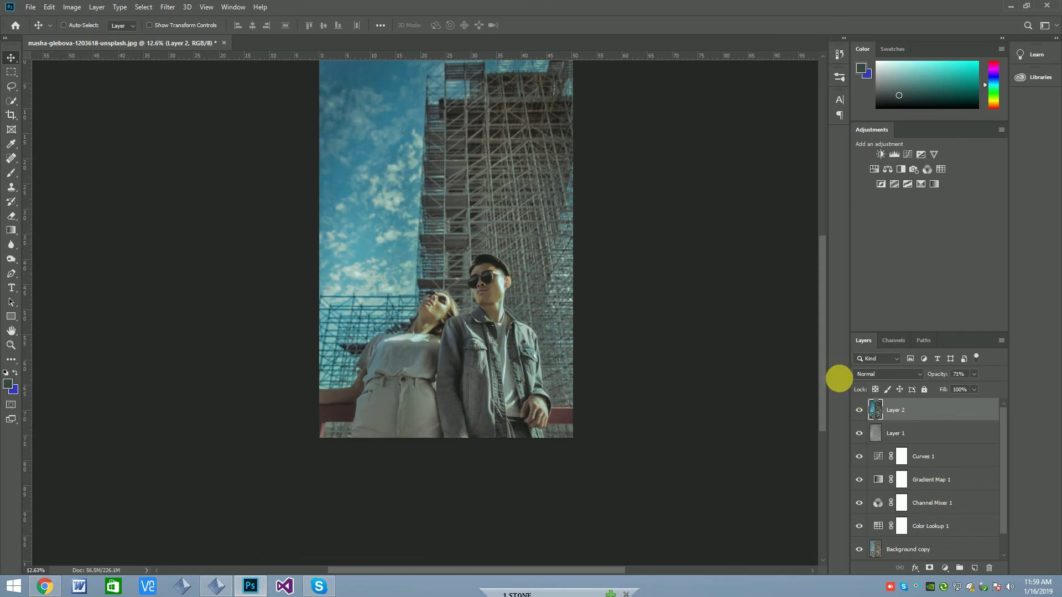
key("ctrl+shift+alt+e")
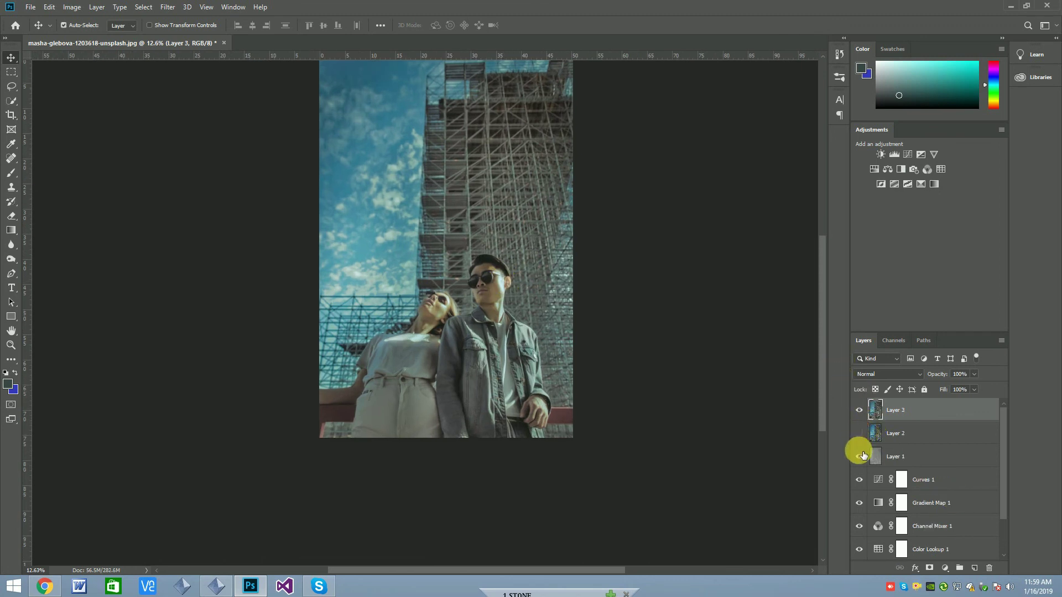
- Hide Layer 1, Curves 1, Gradient Map 1 and Color Lookup 1, showing the Background
left_click_drag(863, 456, 864, 528)
scroll(866, 549, "down", 2)
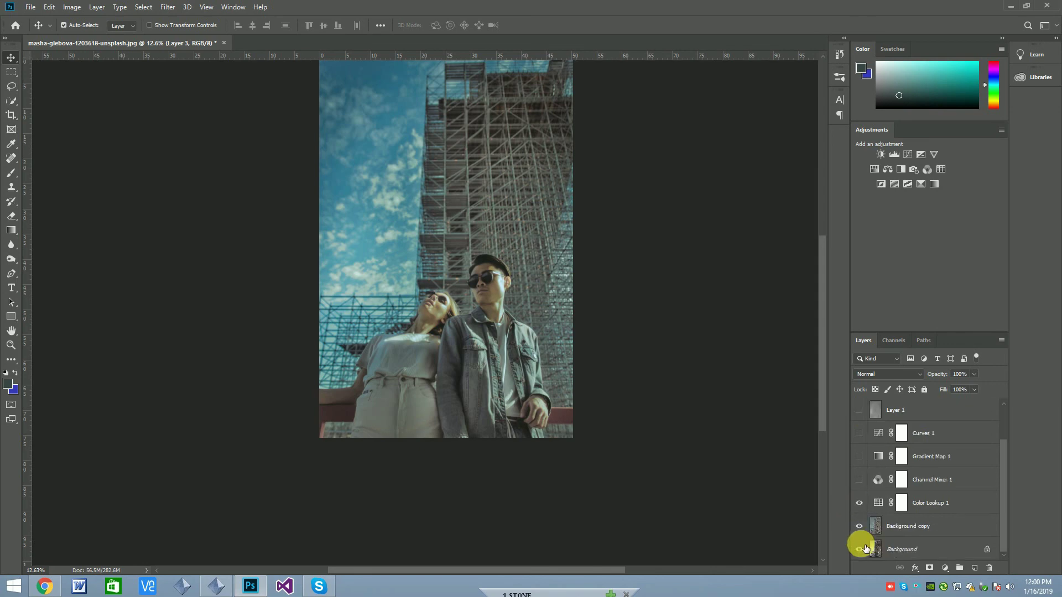
left_click(866, 549)
left_click(859, 503)
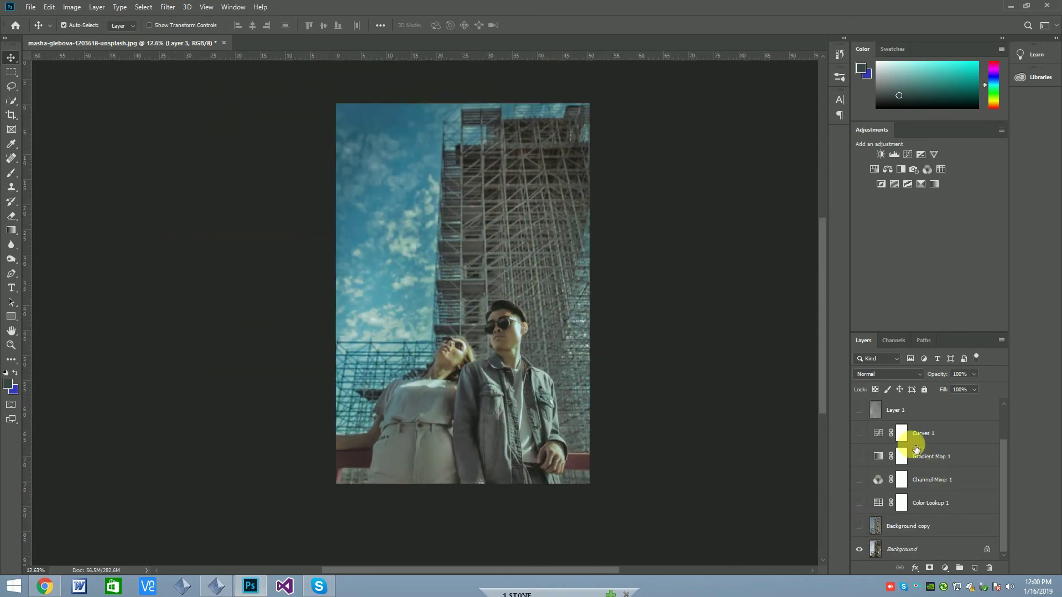
scroll(913, 459, "up", 2)
- Toggle Layer 3's visibility to compare the graded look with the original photo
left_click(861, 413)
scroll(522, 356, "up", 2)
scroll(474, 326, "up", 3)
scroll(618, 346, "down", 2)
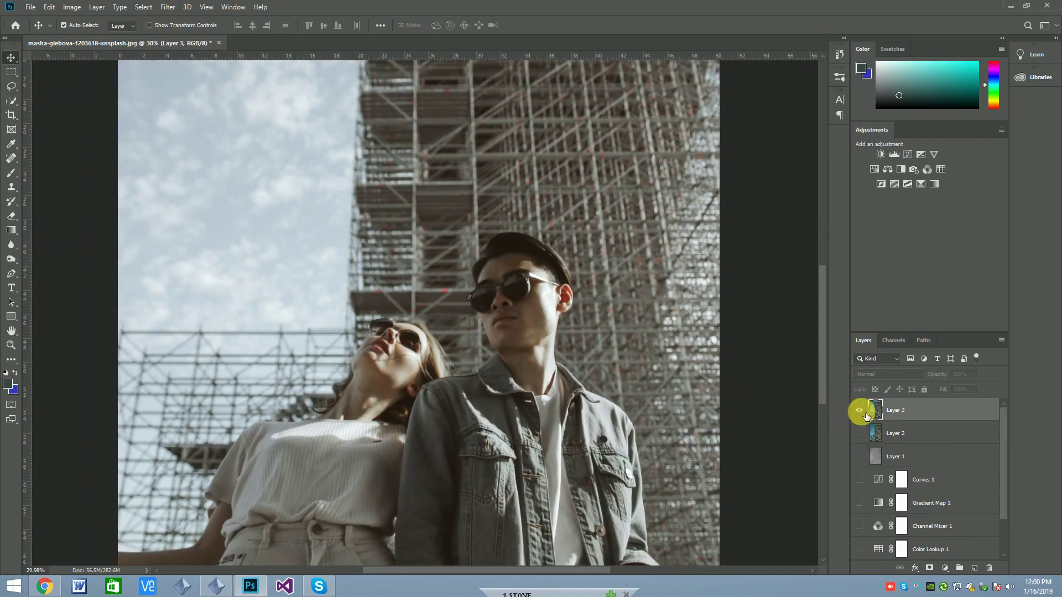
left_click(860, 410)
scroll(506, 358, "down", 2)
scroll(512, 368, "down", 1)
left_click(859, 411)
left_click(860, 410)
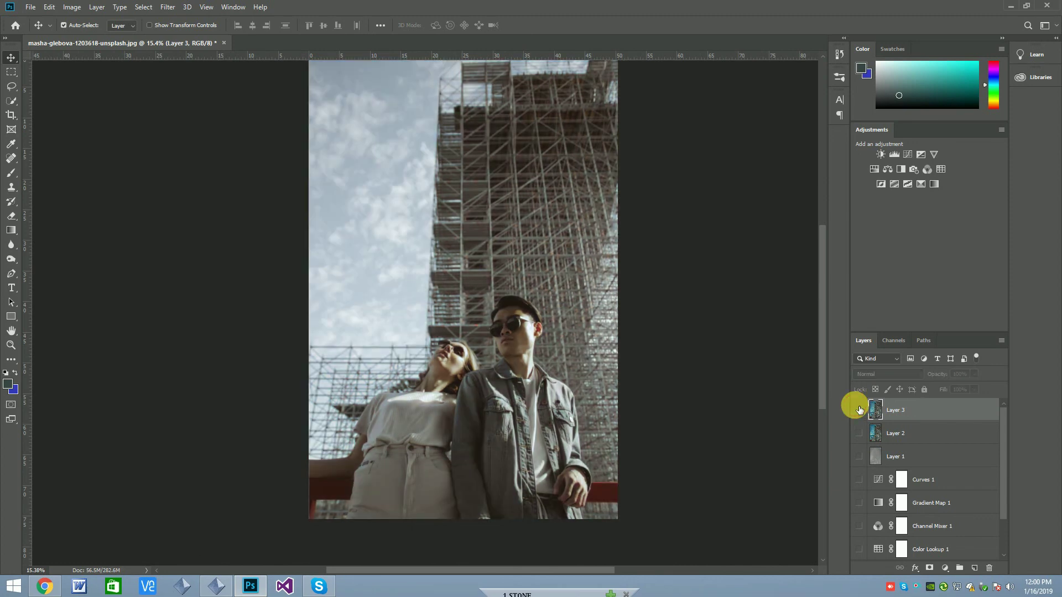